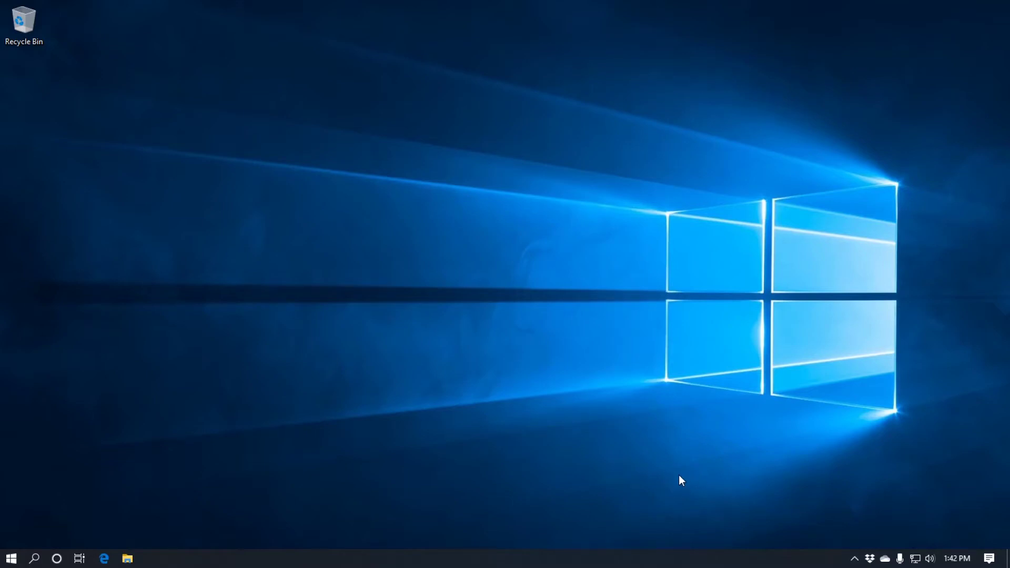
# Step: Search Windows for 'screensaver' and open 'Turn screen saver on or off'
pyautogui.click(32, 561)
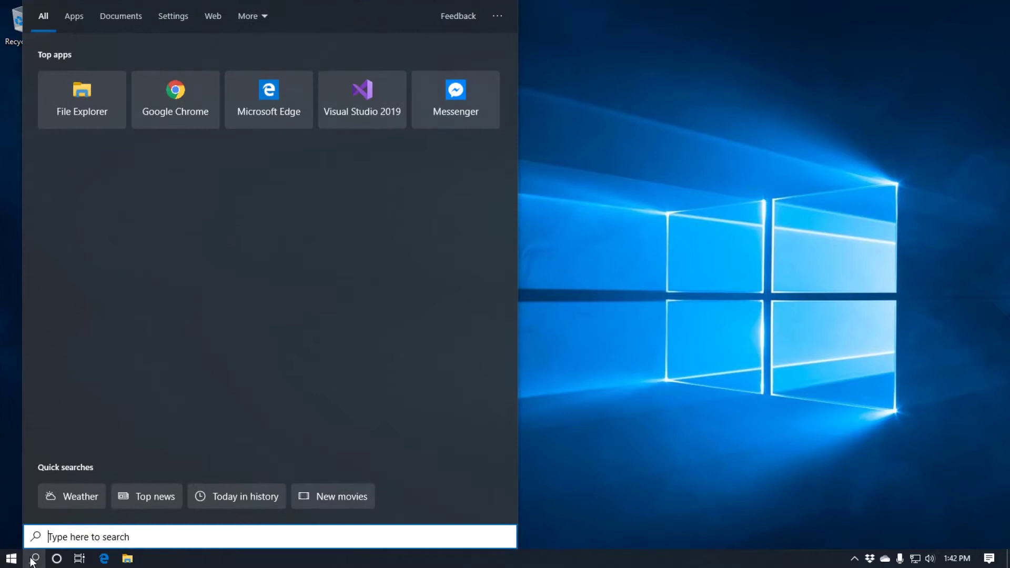
pyautogui.write('screensaver')
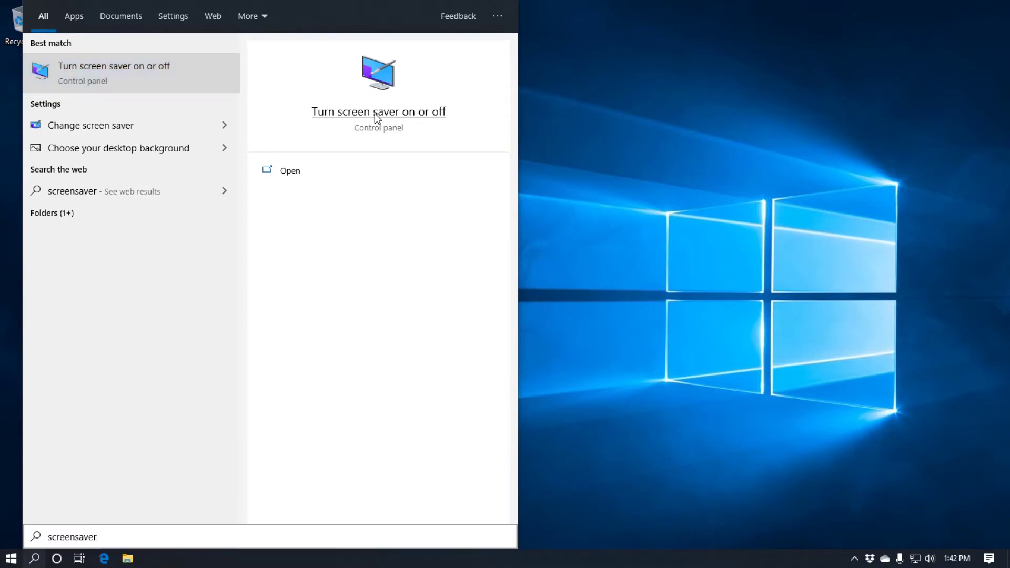
pyautogui.click(377, 116)
pyautogui.moveTo(326, 130); pyautogui.dragTo(562, 124)
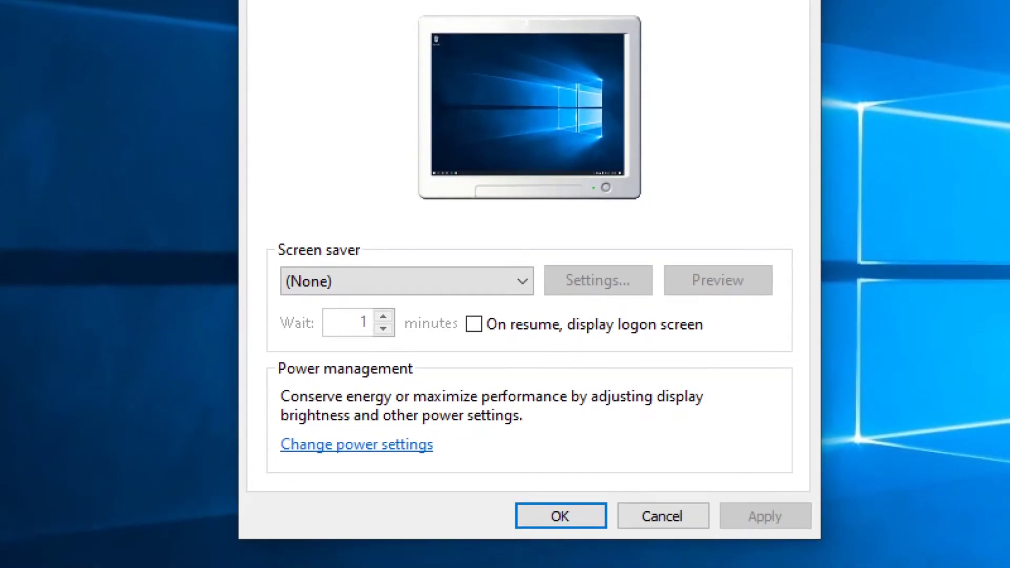
pyautogui.moveTo(258, 230); pyautogui.dragTo(274, 487)
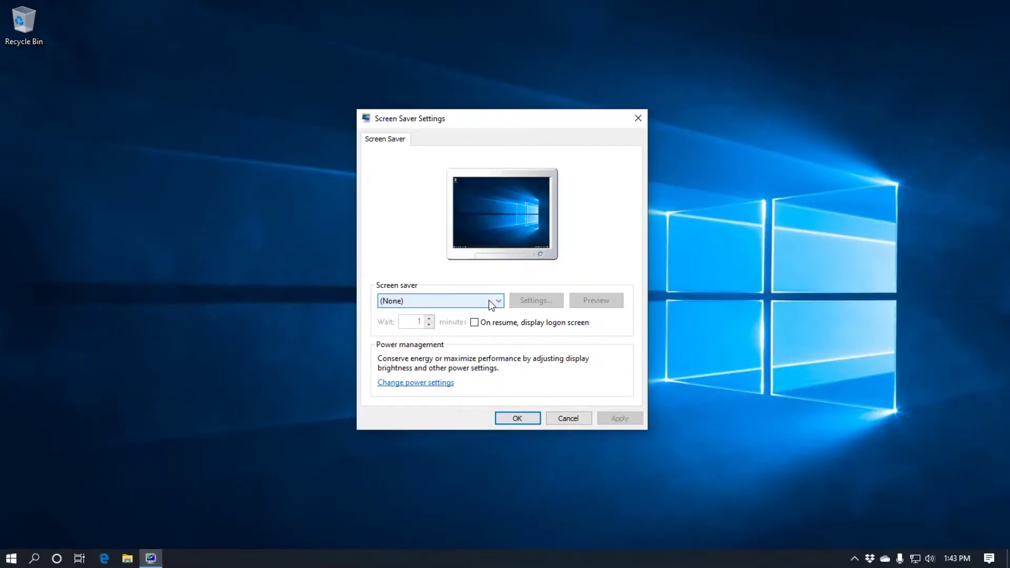
# Step: Choose 3D Text from the screen saver dropdown list
pyautogui.click(488, 299)
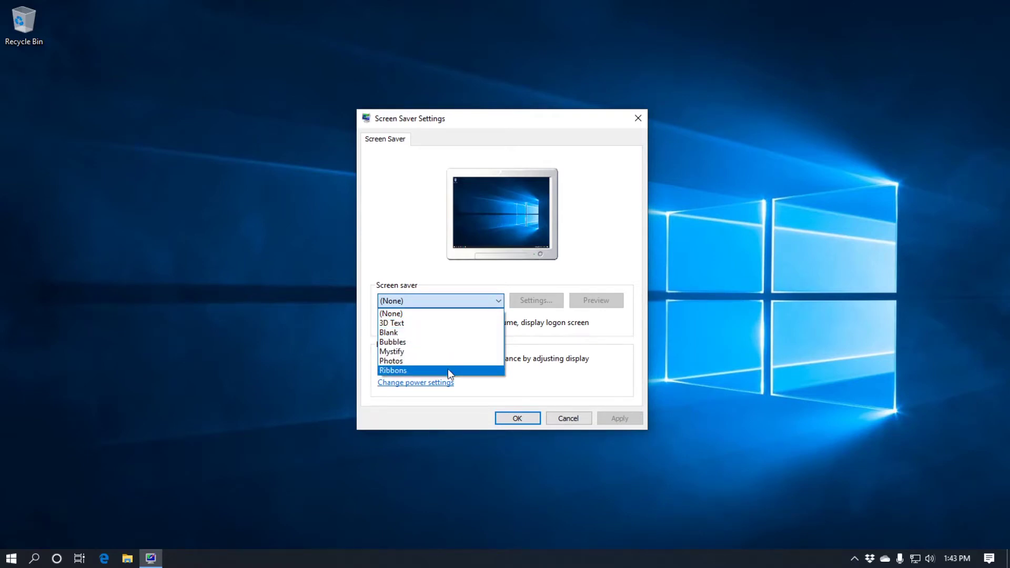
pyautogui.click(454, 324)
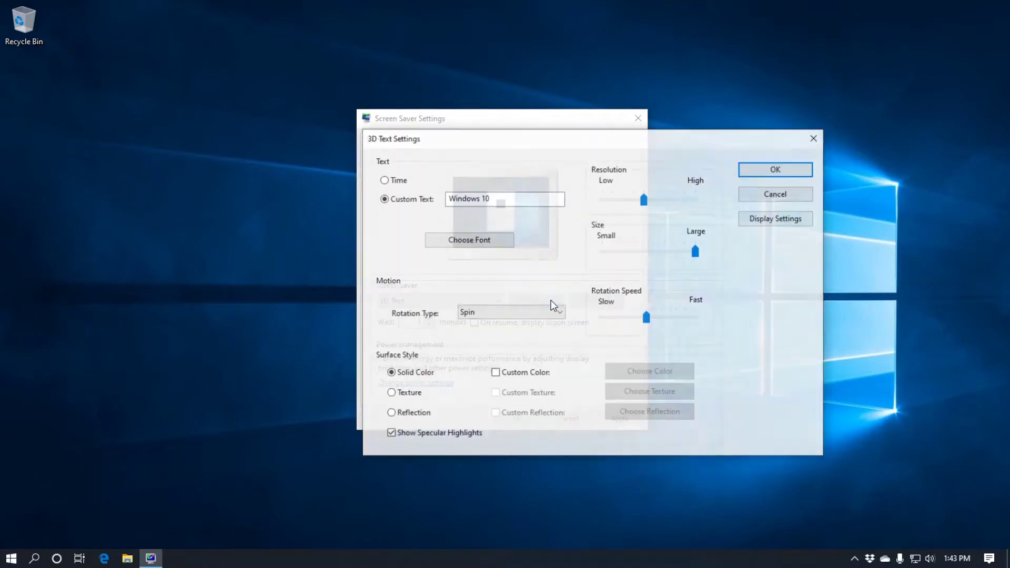
# Step: Replace 'Windows 10' with 'Hello YouTubers!', keep Verdana, adjust the text size, and save
pyautogui.moveTo(573, 141); pyautogui.dragTo(517, 134)
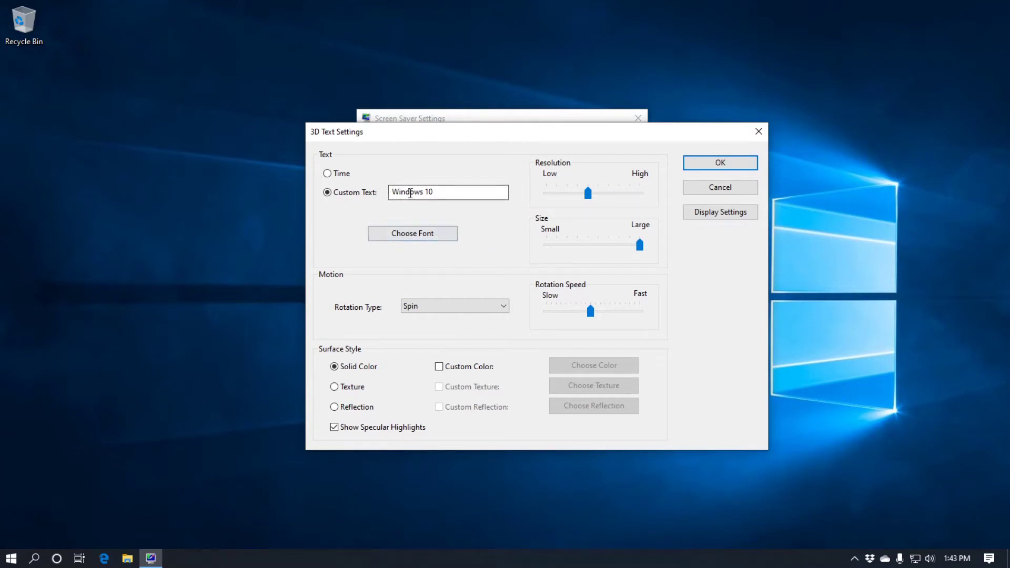
pyautogui.moveTo(446, 193); pyautogui.dragTo(391, 195)
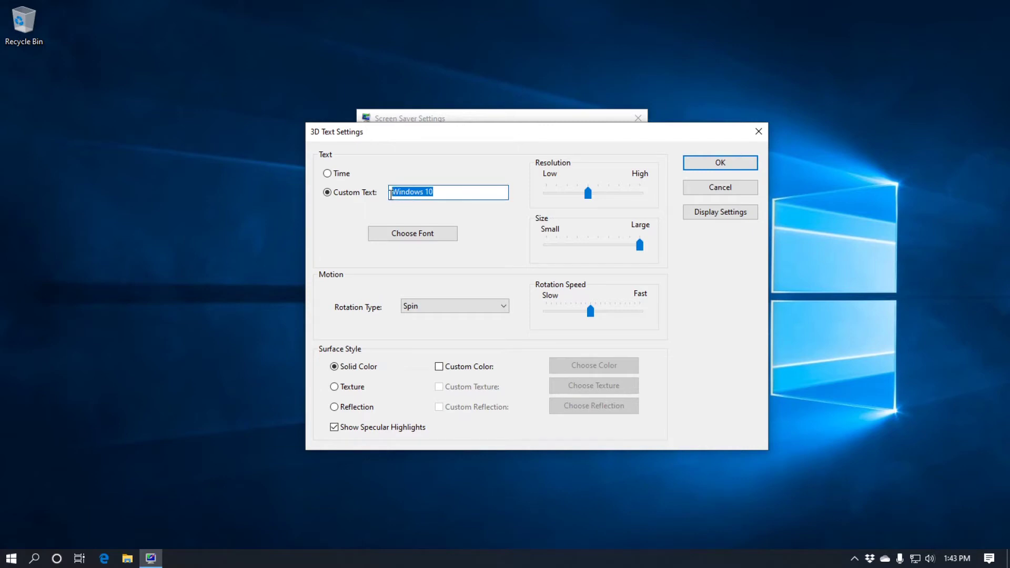
pyautogui.write('Hello YouTubers!')
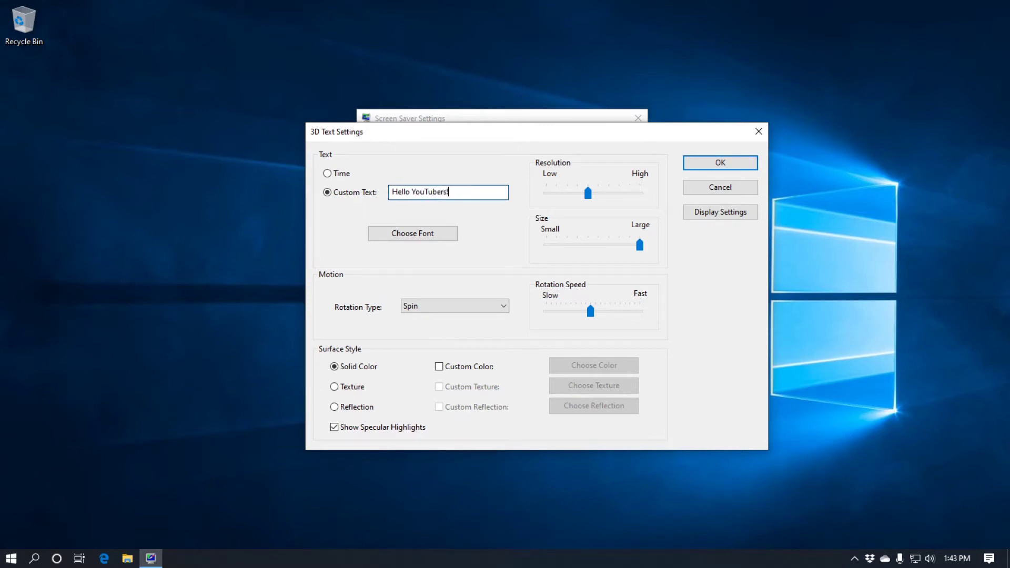
pyautogui.click(439, 233)
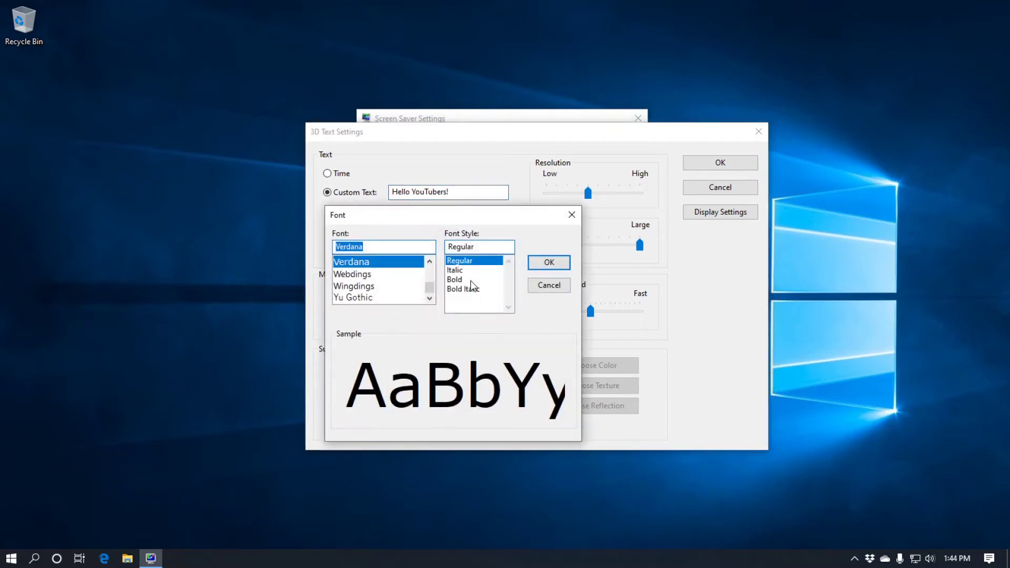
pyautogui.press('Return')
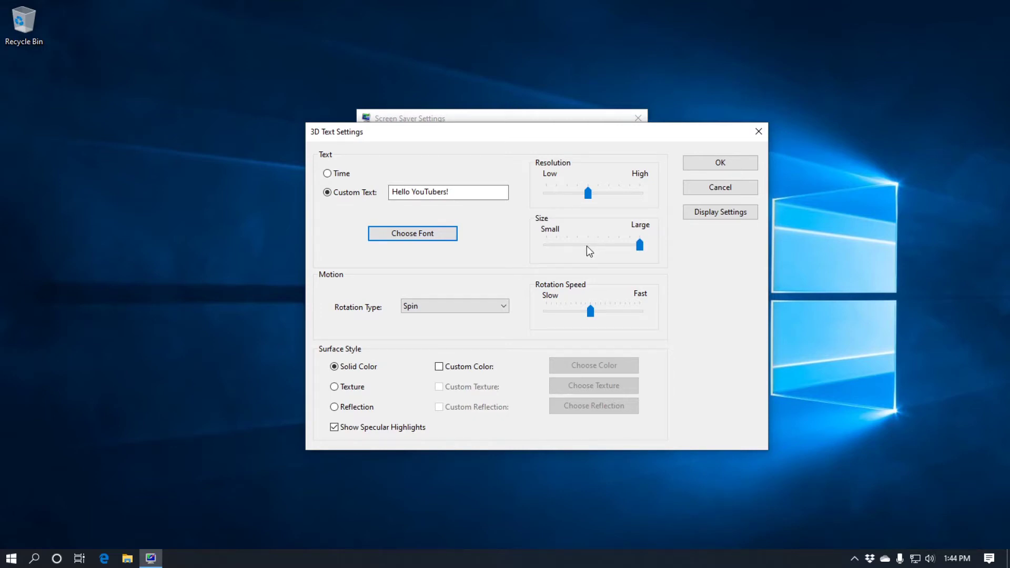
pyautogui.moveTo(639, 244); pyautogui.dragTo(546, 246)
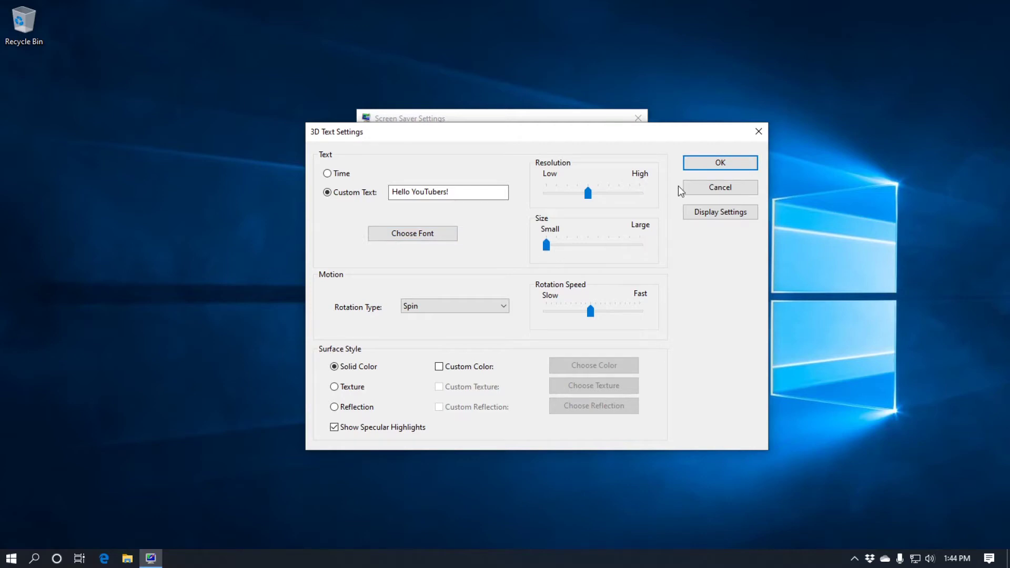
pyautogui.click(712, 163)
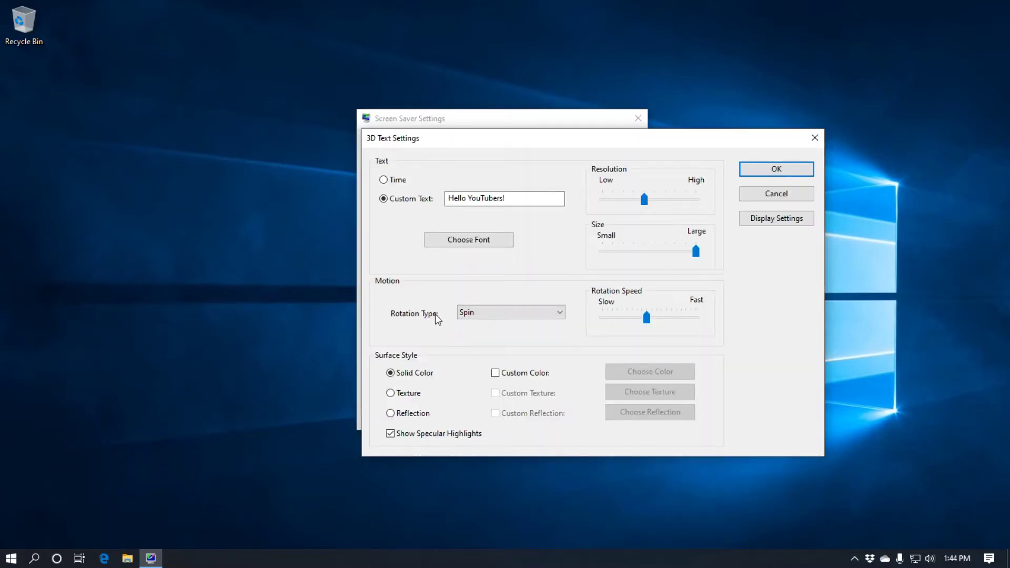
# Step: Keep Spin rotation and return the rotation speed to the middle after trying Fast
pyautogui.click(492, 312)
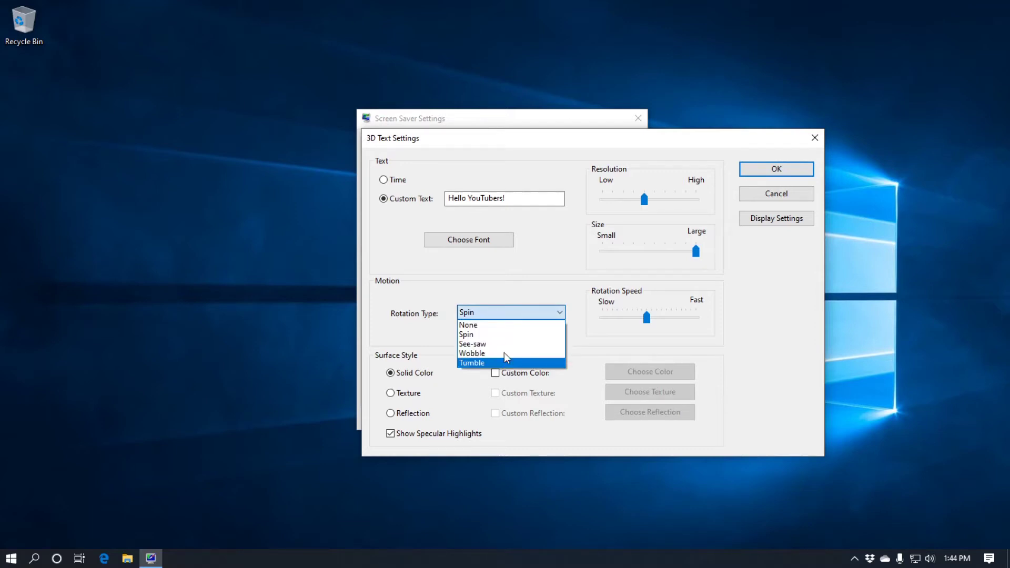
pyautogui.click(641, 323)
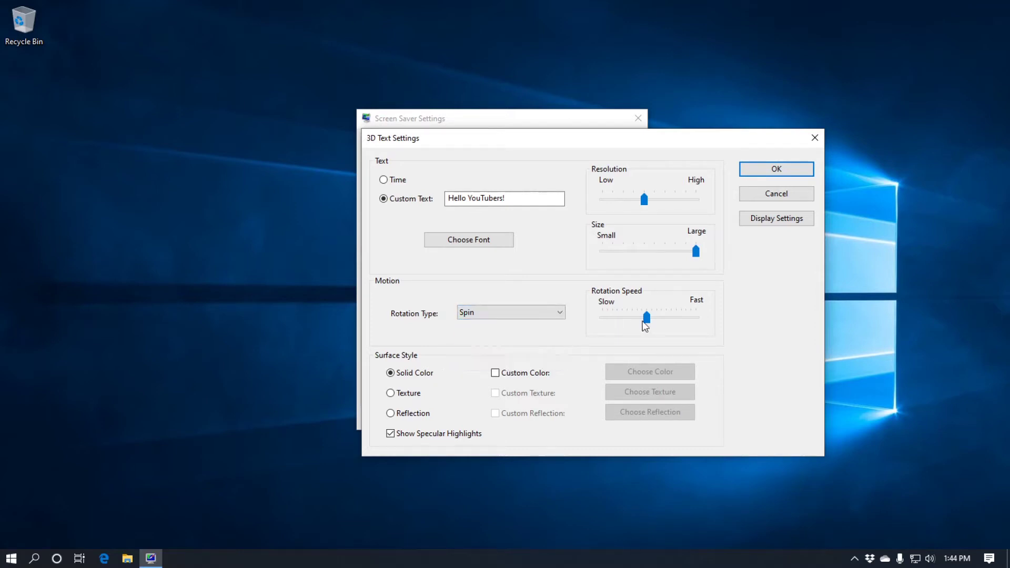
pyautogui.moveTo(647, 322); pyautogui.dragTo(691, 322)
pyautogui.click(647, 323)
pyautogui.click(647, 323)
pyautogui.click(647, 323)
# Step: Try a custom colour and a custom texture for the text surface without keeping either
pyautogui.click(531, 374)
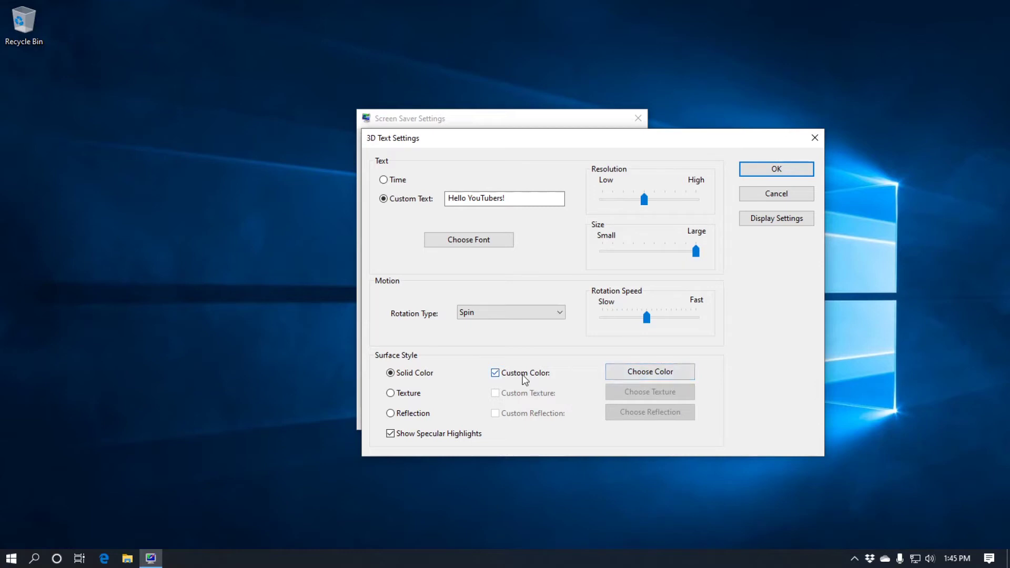
pyautogui.click(611, 374)
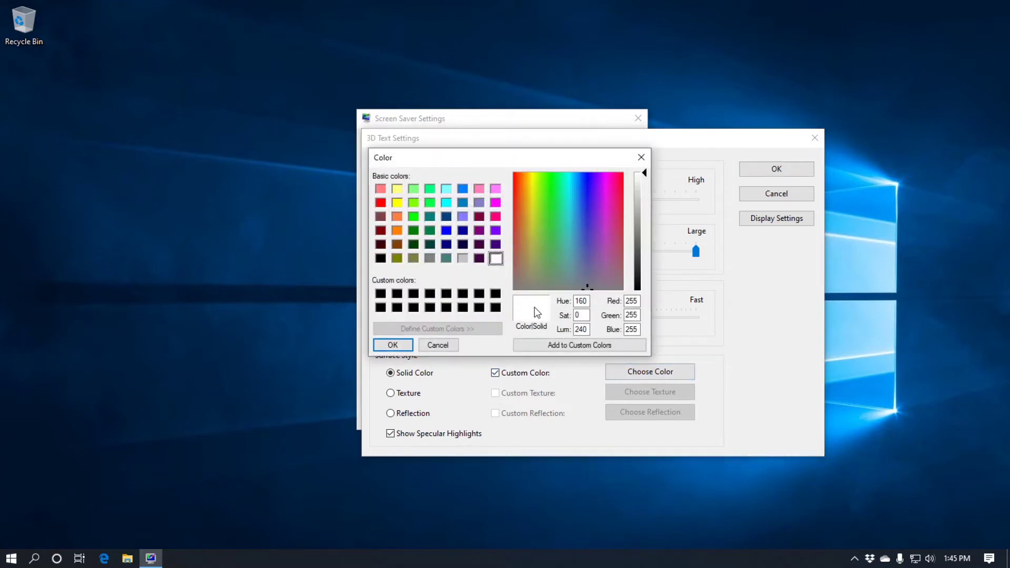
pyautogui.click(451, 348)
pyautogui.click(421, 394)
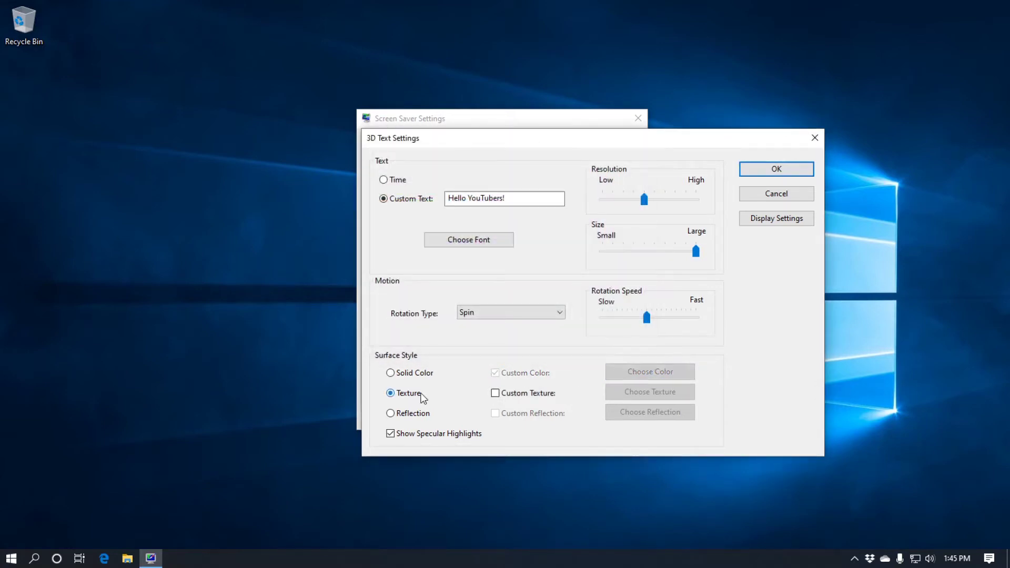
pyautogui.click(520, 393)
pyautogui.click(646, 393)
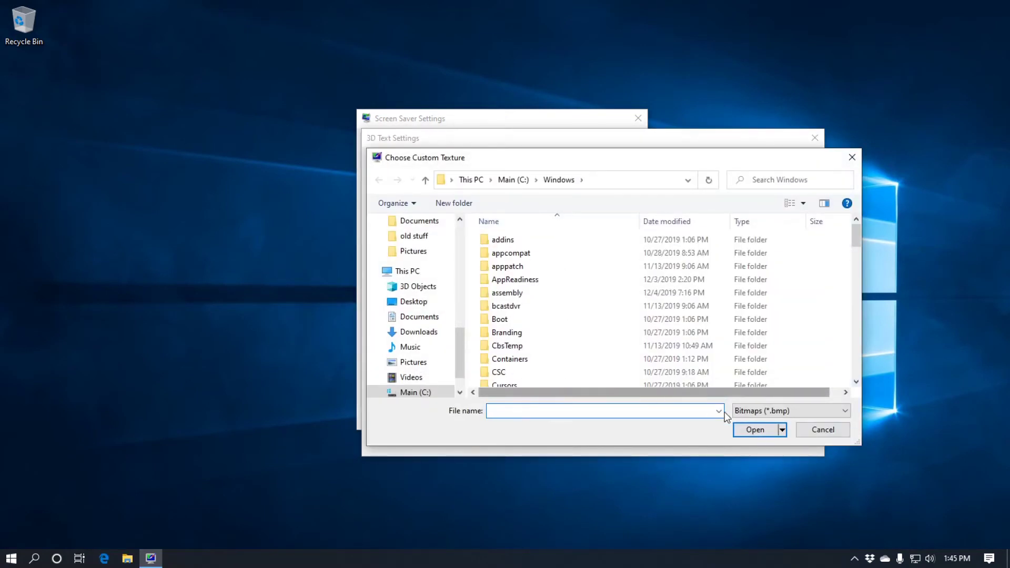
pyautogui.click(818, 430)
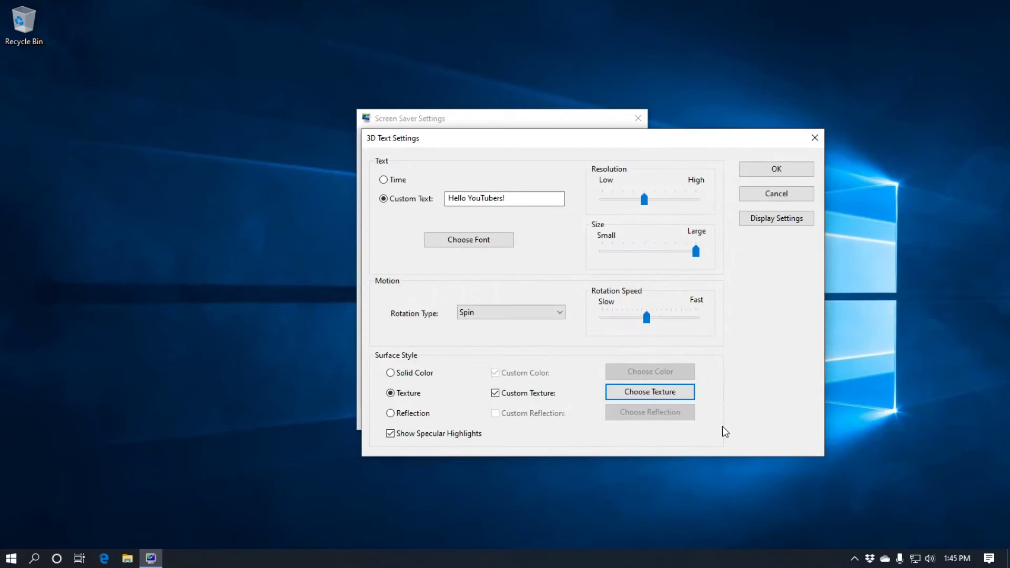
# Step: Set the surface style to Reflection with Custom Reflection left unchecked
pyautogui.click(421, 414)
pyautogui.click(526, 414)
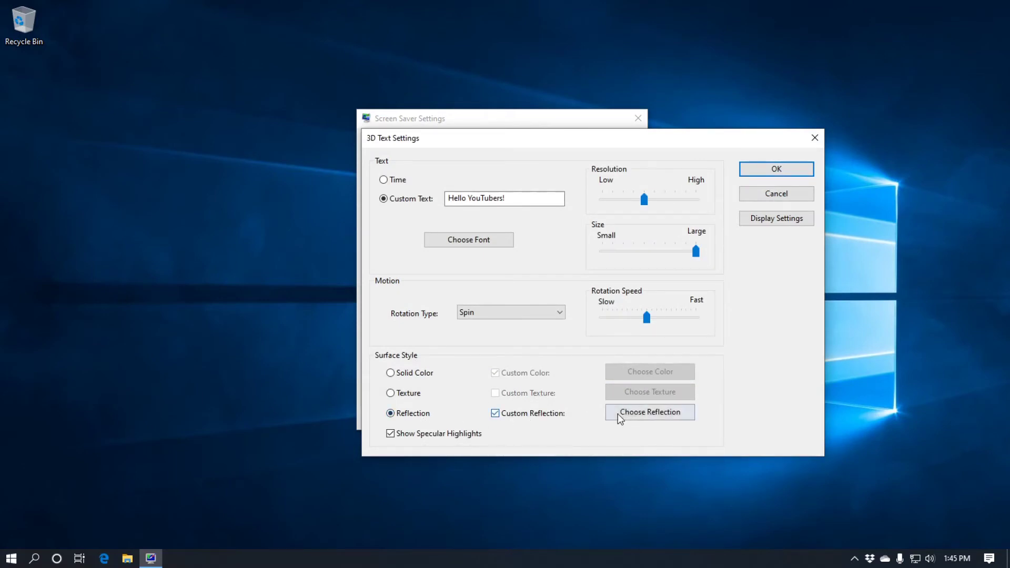
pyautogui.click(641, 413)
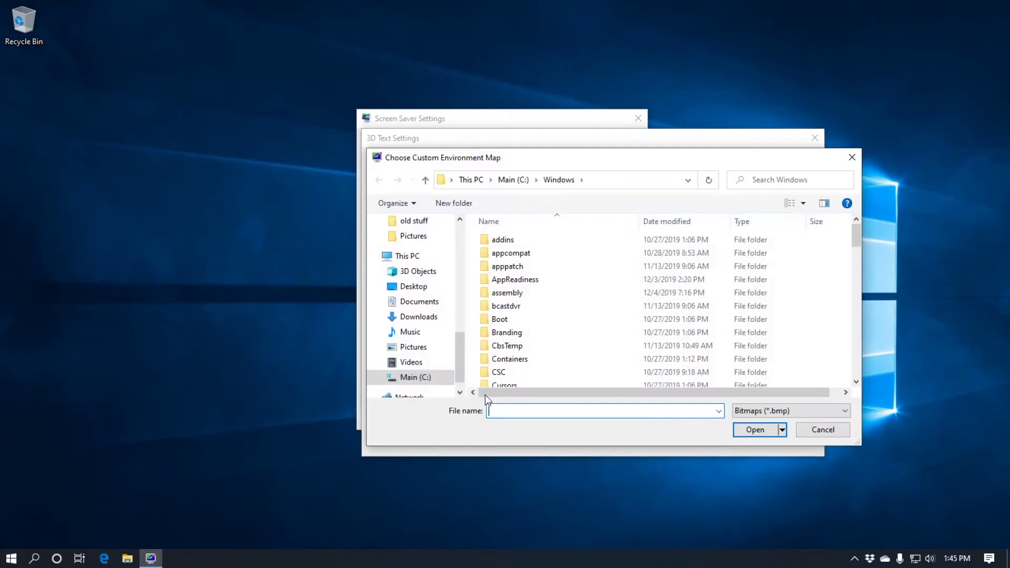
pyautogui.click(823, 430)
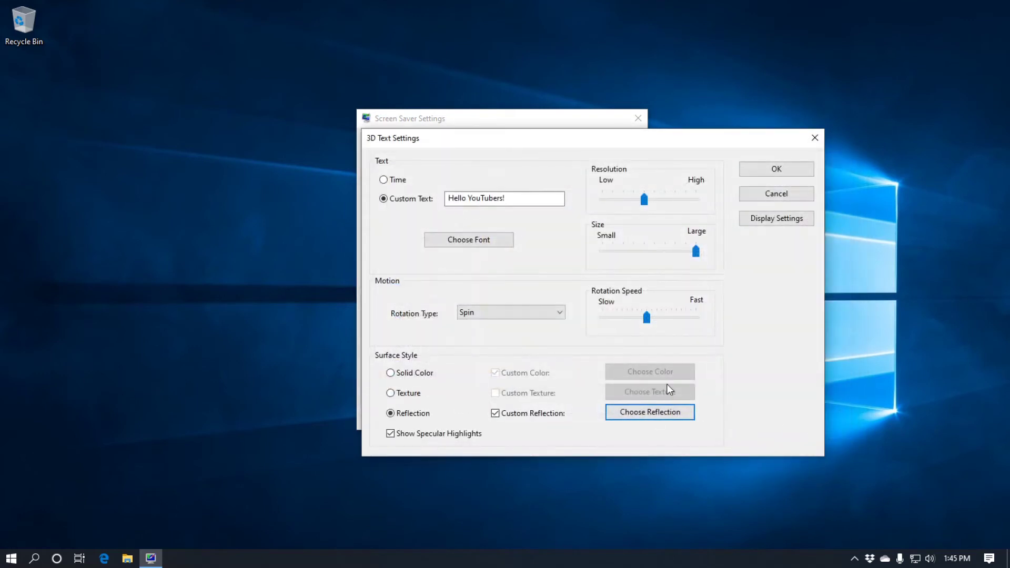
pyautogui.click(546, 413)
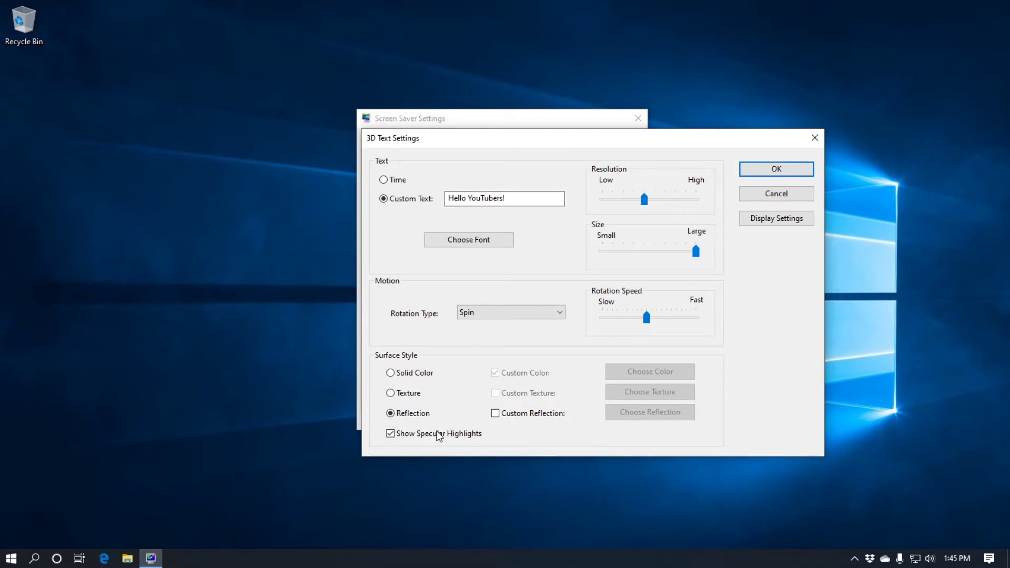
pyautogui.click(769, 170)
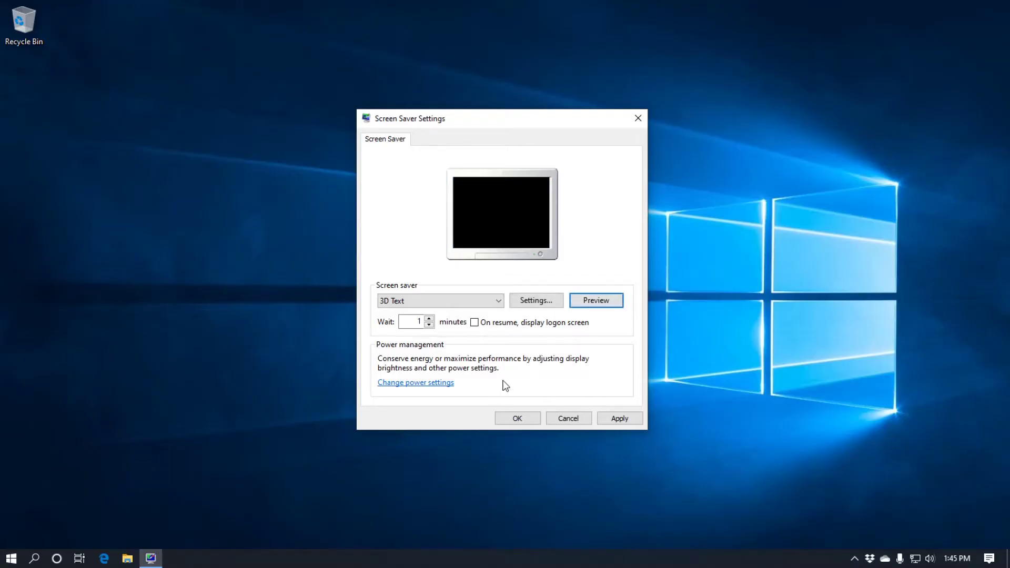
pyautogui.click(537, 301)
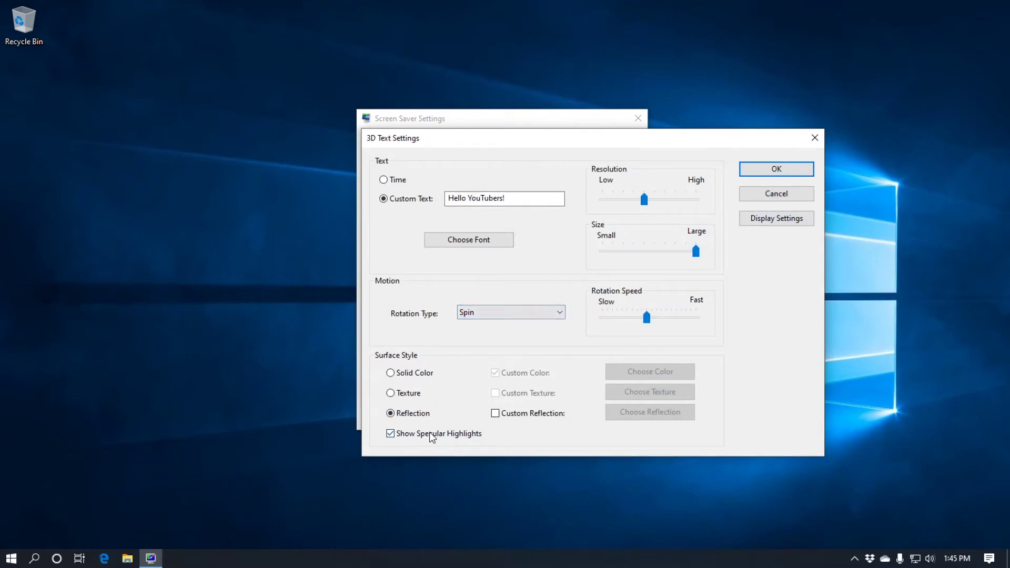
pyautogui.click(755, 173)
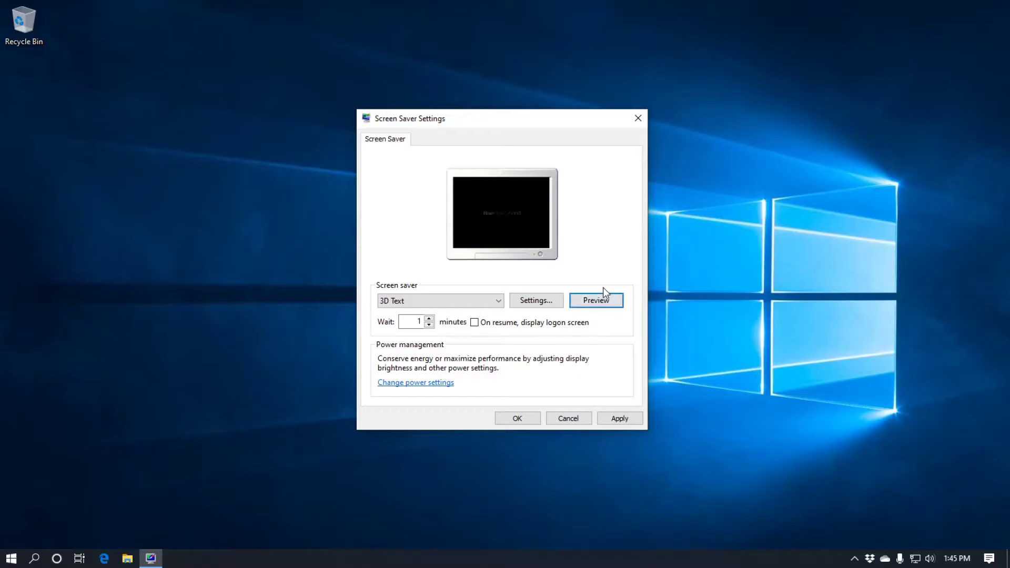
pyautogui.click(549, 300)
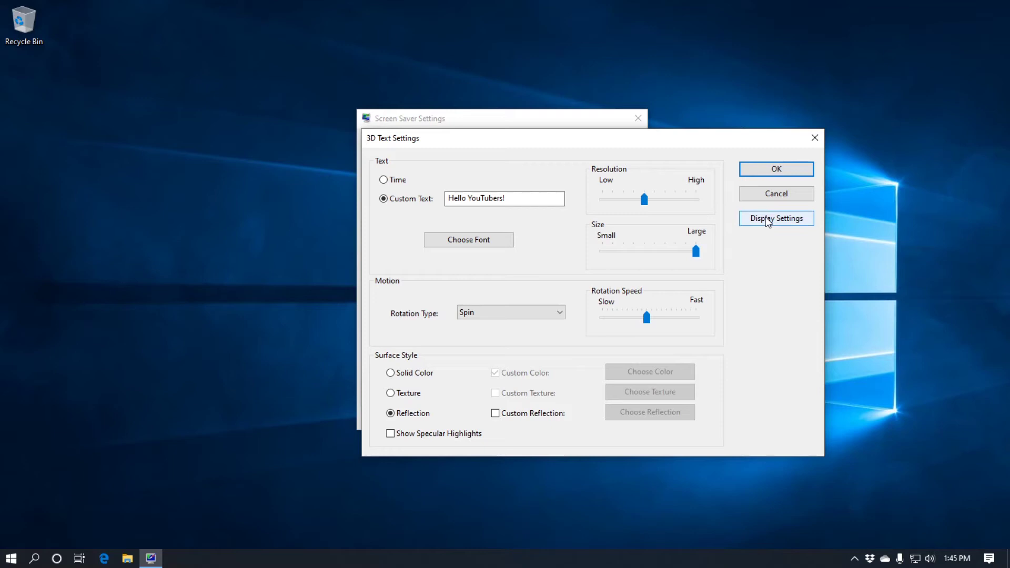
pyautogui.click(776, 169)
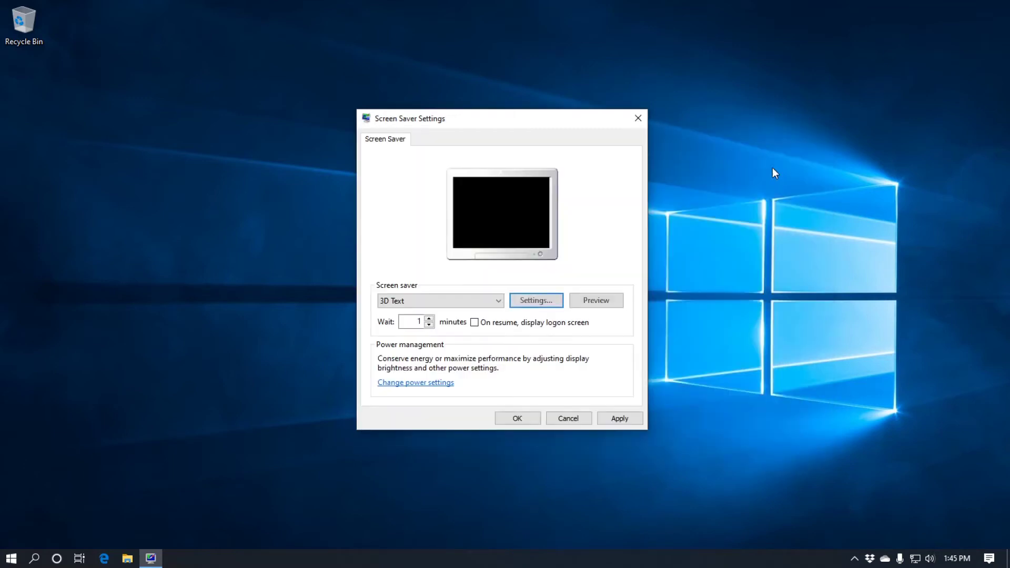
pyautogui.click(497, 302)
# Step: Select the Blank screen saver and dismiss its no-options message
pyautogui.click(485, 333)
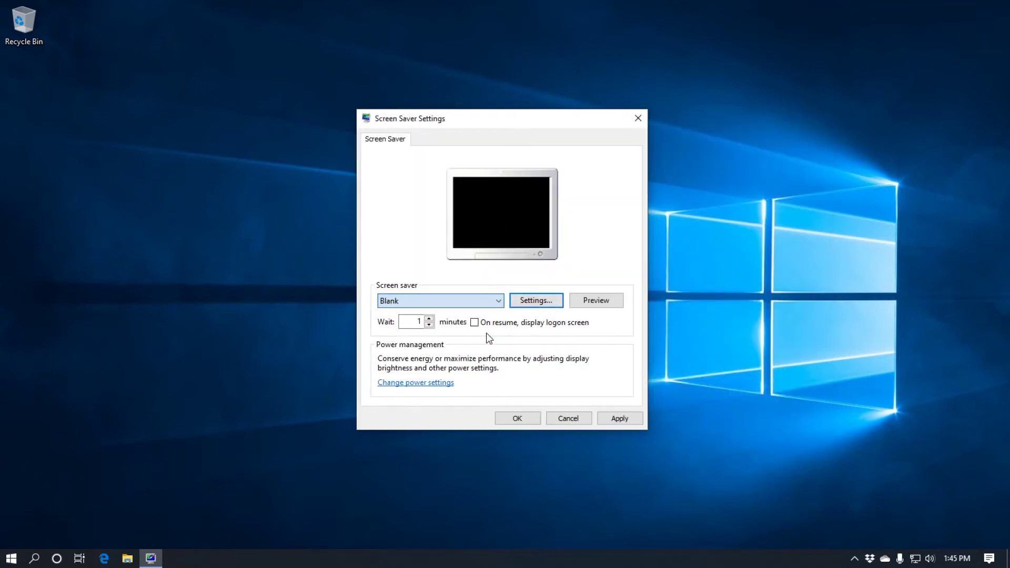
pyautogui.click(541, 303)
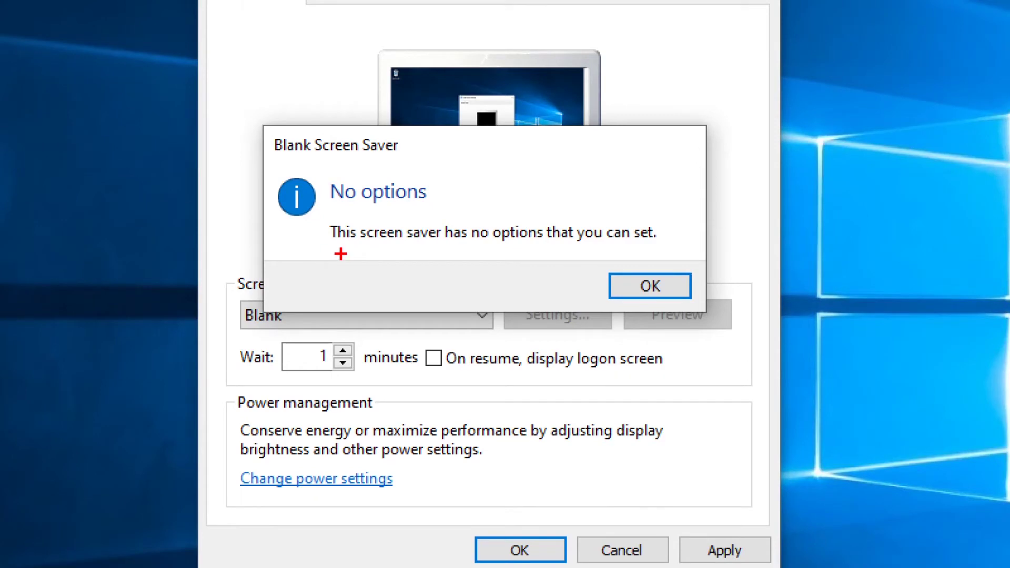
pyautogui.click(668, 288)
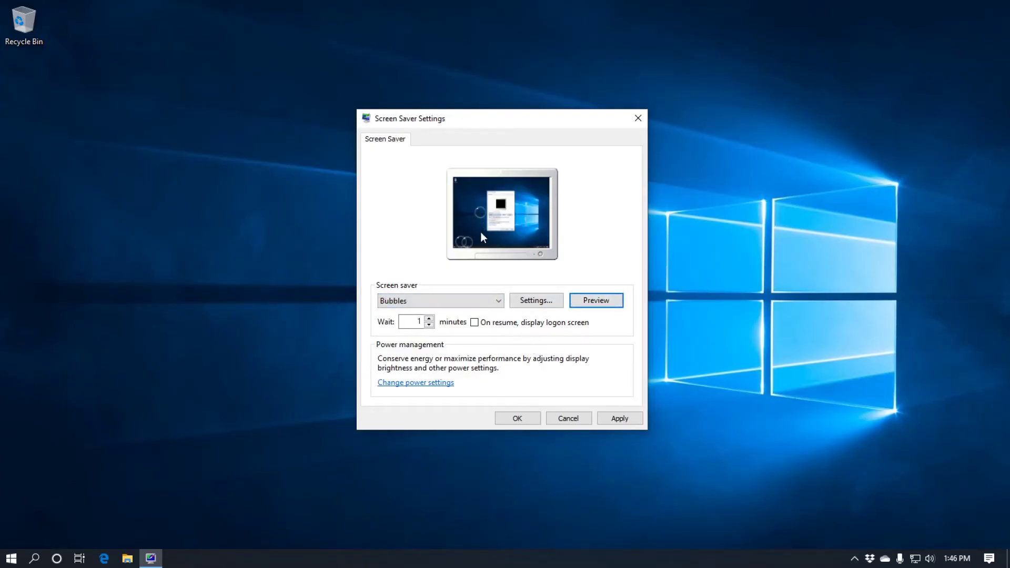
# Step: Preview Bubbles full-screen, then try Mystify and settle on Ribbons
pyautogui.click(592, 300)
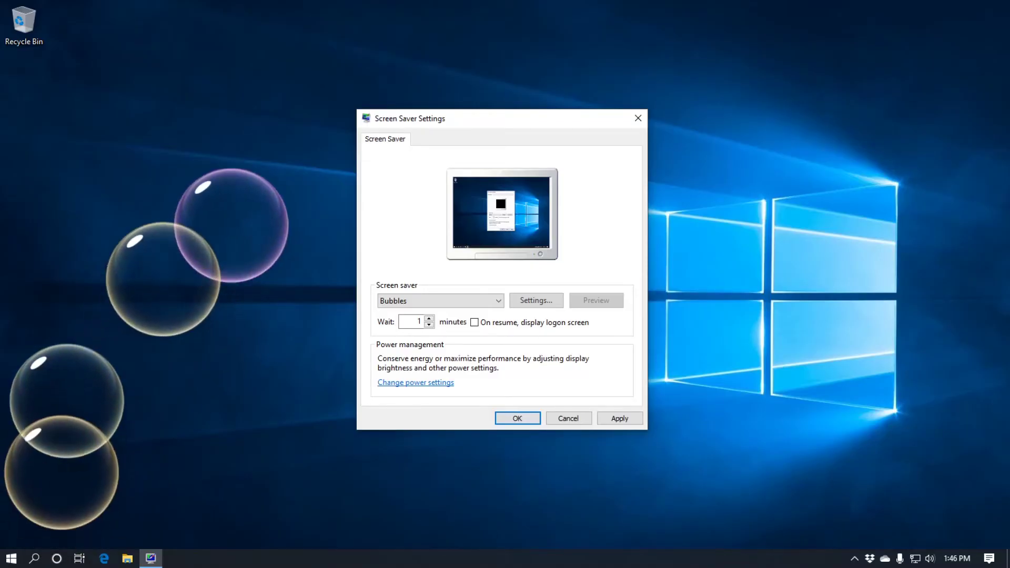
pyautogui.moveTo(588, 309)
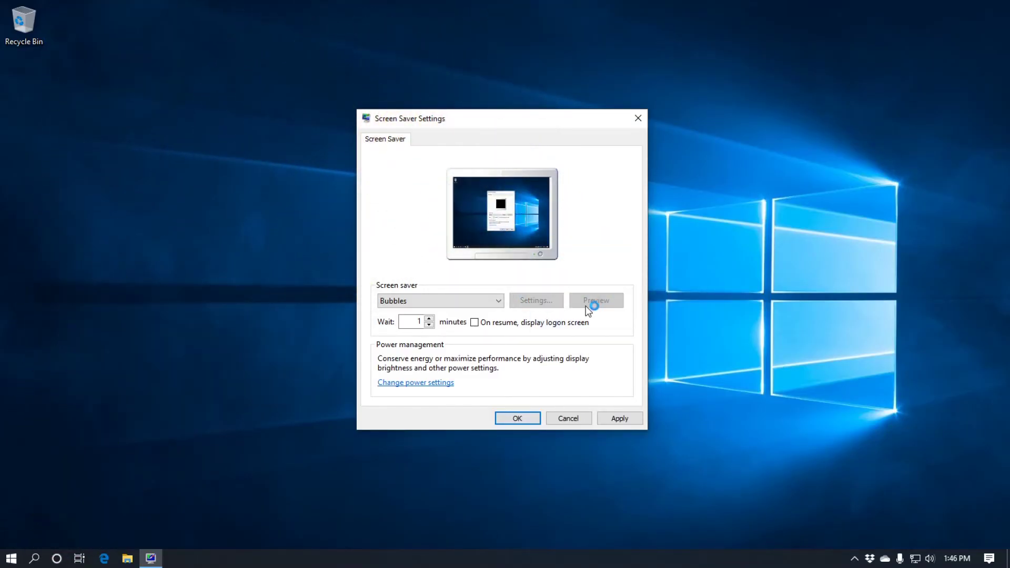
pyautogui.click(478, 301)
pyautogui.click(482, 348)
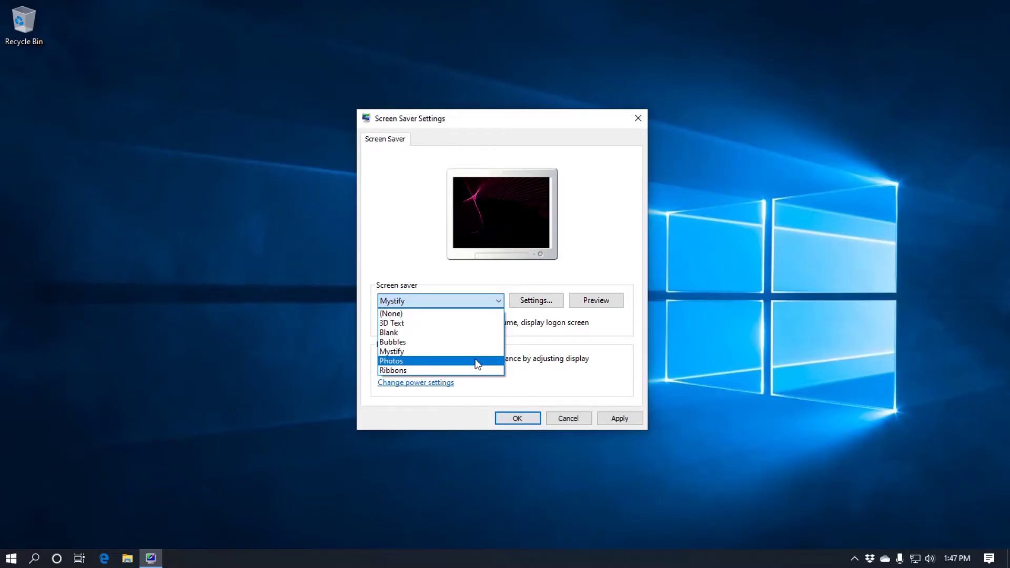
pyautogui.click(478, 371)
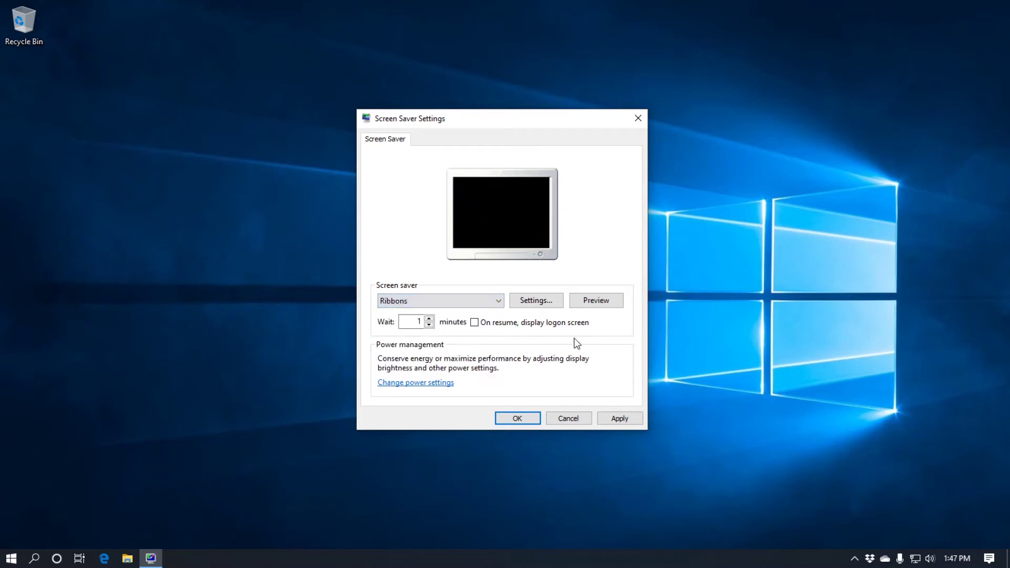
pyautogui.click(605, 308)
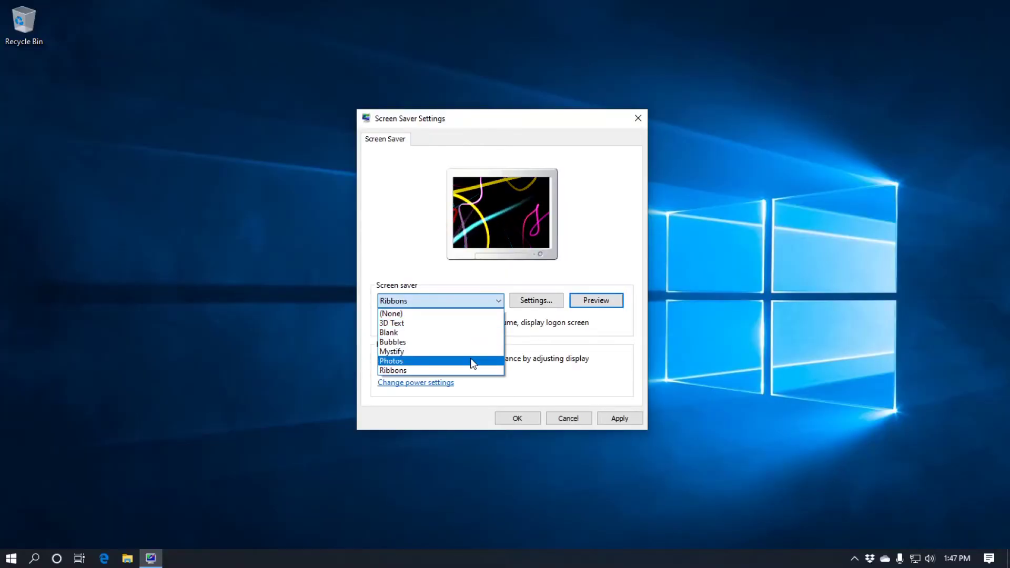
# Step: Select Photos as the screen saver and set its picture folder to Screensaver
pyautogui.click(473, 362)
pyautogui.click(538, 302)
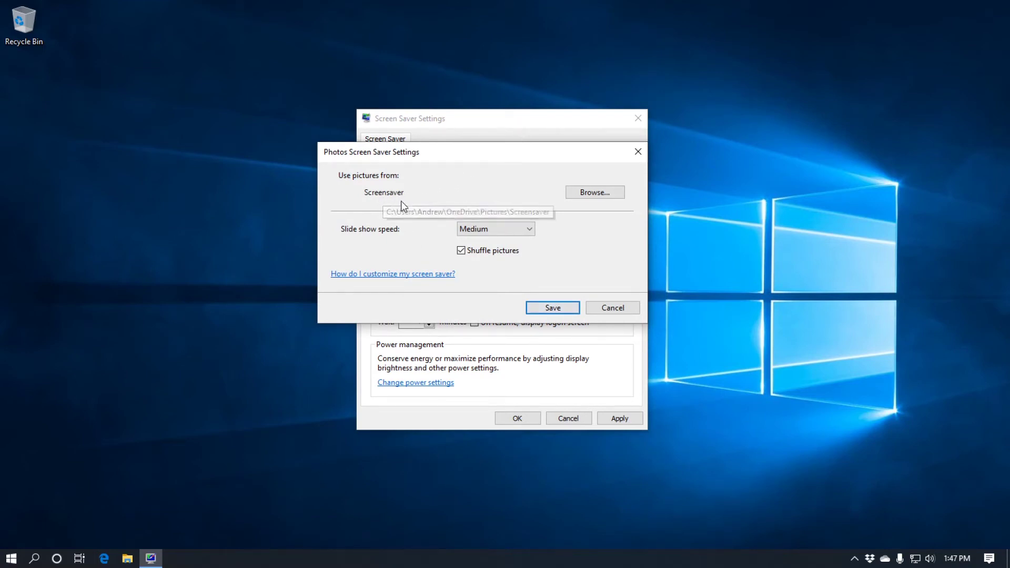
pyautogui.click(579, 192)
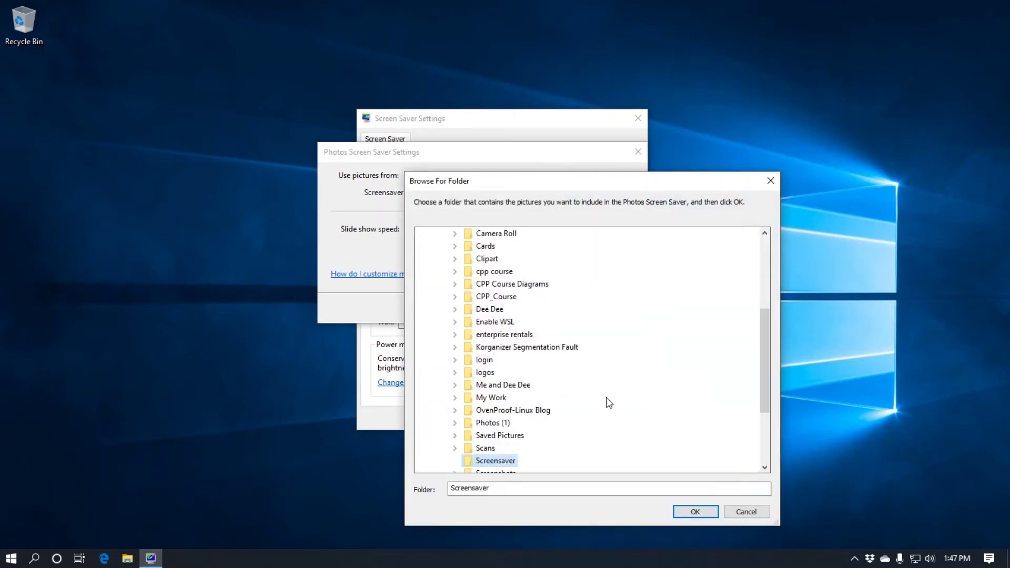
pyautogui.scroll(3, 608, 403)
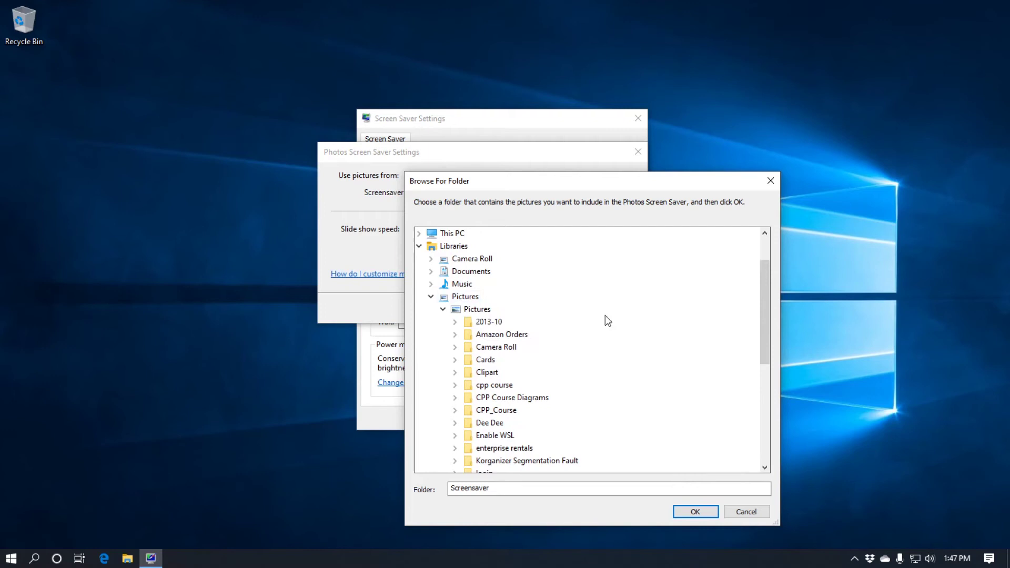
pyautogui.scroll(-6, 608, 321)
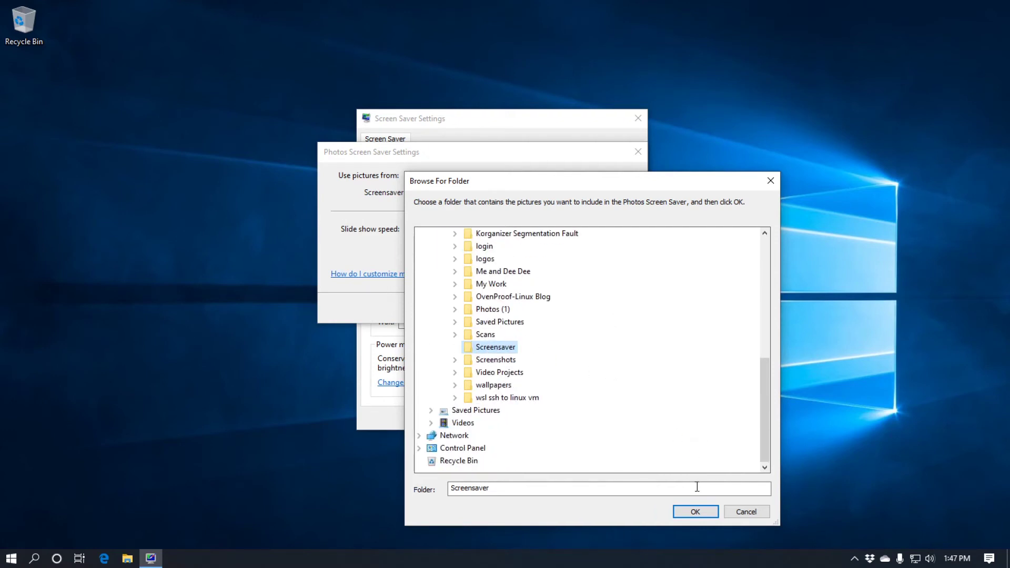
pyautogui.click(696, 512)
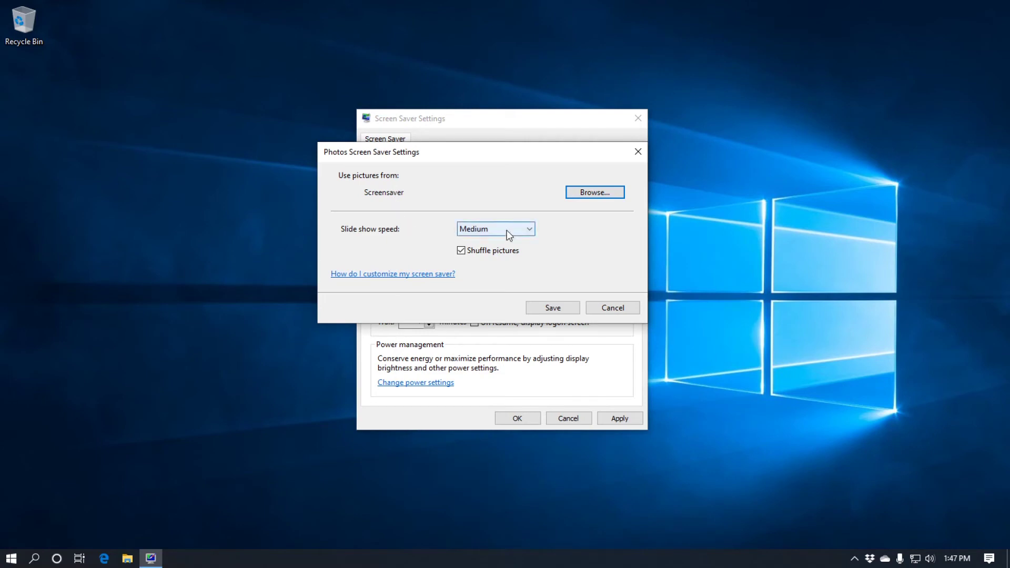
# Step: Keep Medium slide show speed, turn Shuffle pictures on, and save the Photos options
pyautogui.click(526, 236)
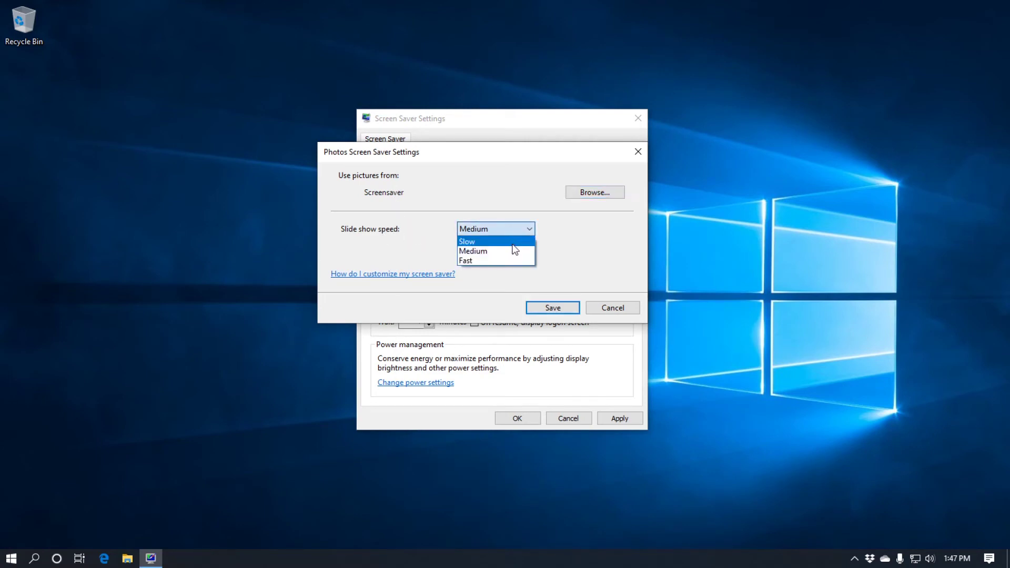
pyautogui.click(512, 229)
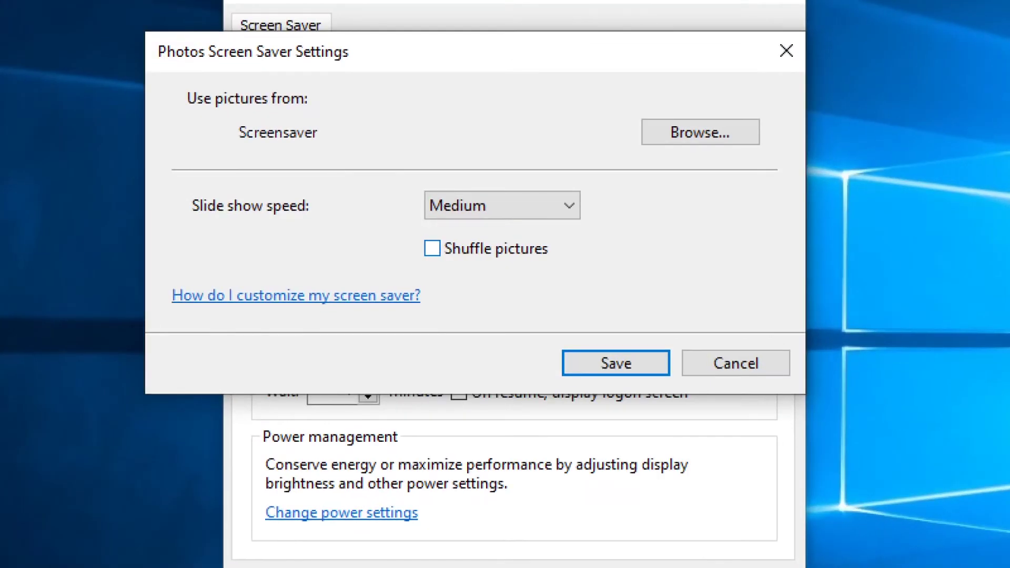
pyautogui.moveTo(454, 257); pyautogui.dragTo(474, 256)
pyautogui.click(432, 248)
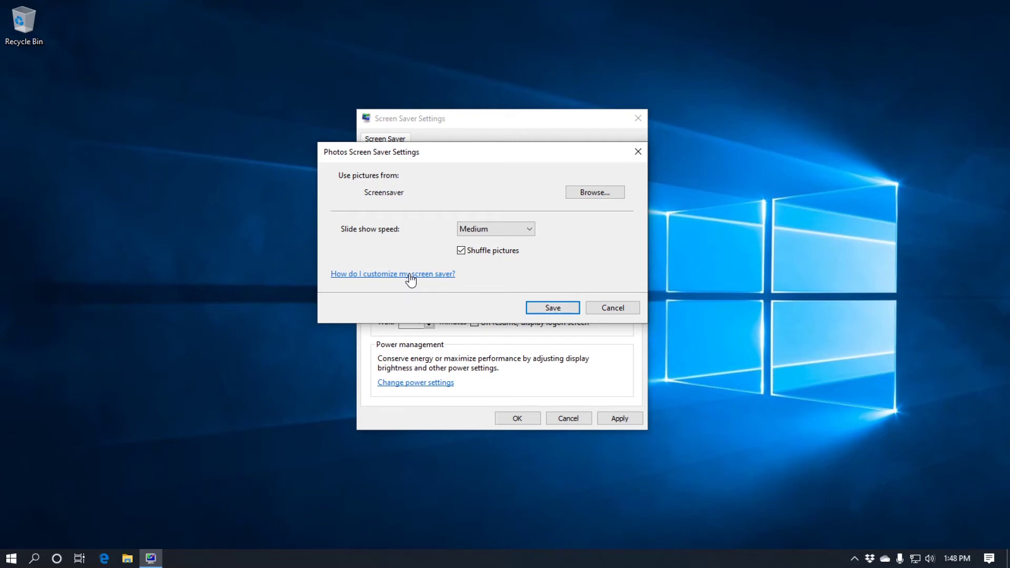
pyautogui.click(410, 274)
pyautogui.click(546, 304)
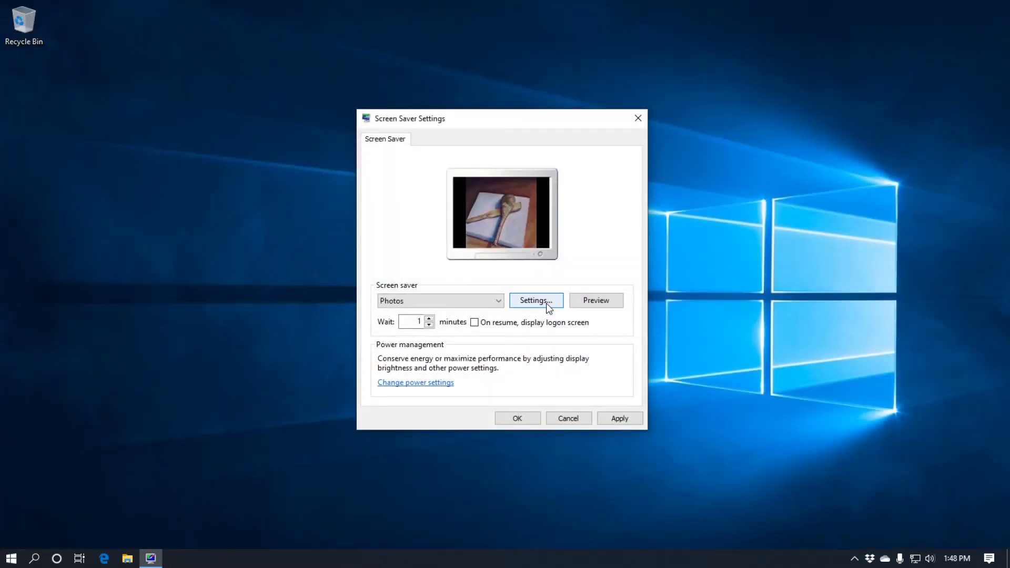
# Step: Set the wait to 15 minutes and leave 'On resume, display logon screen' unchecked
pyautogui.doubleClick(410, 325)
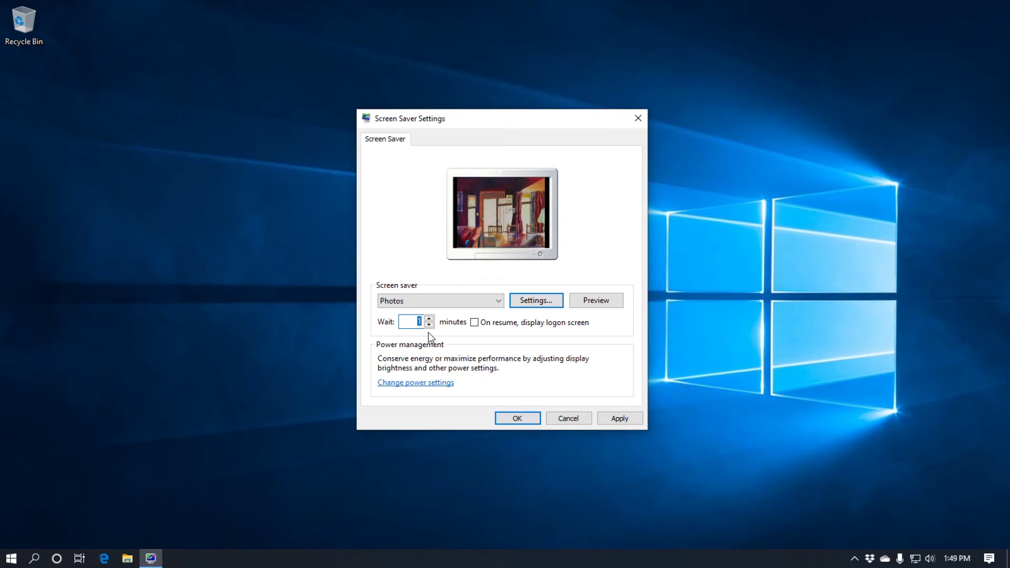
pyautogui.write('15')
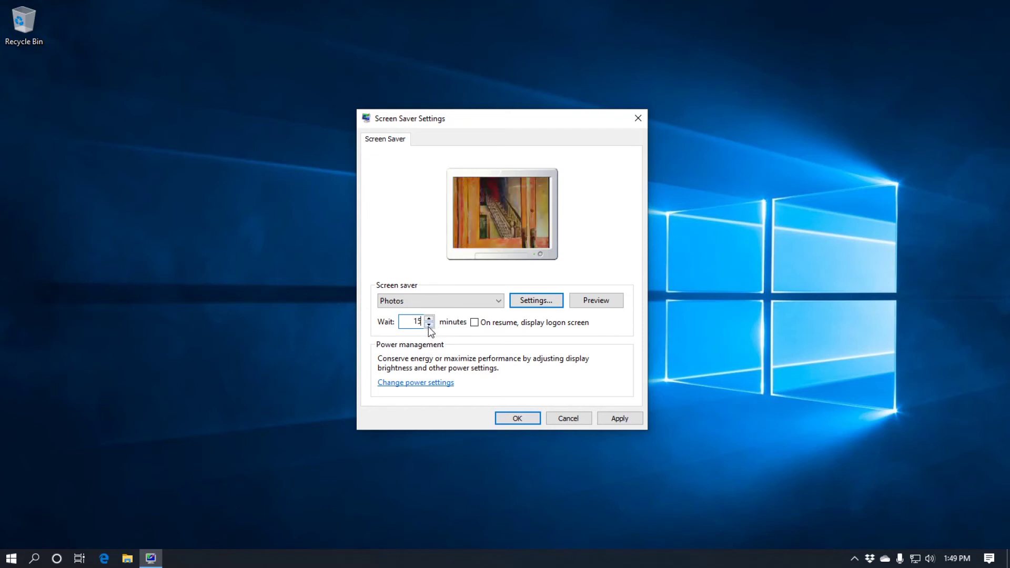
pyautogui.click(475, 323)
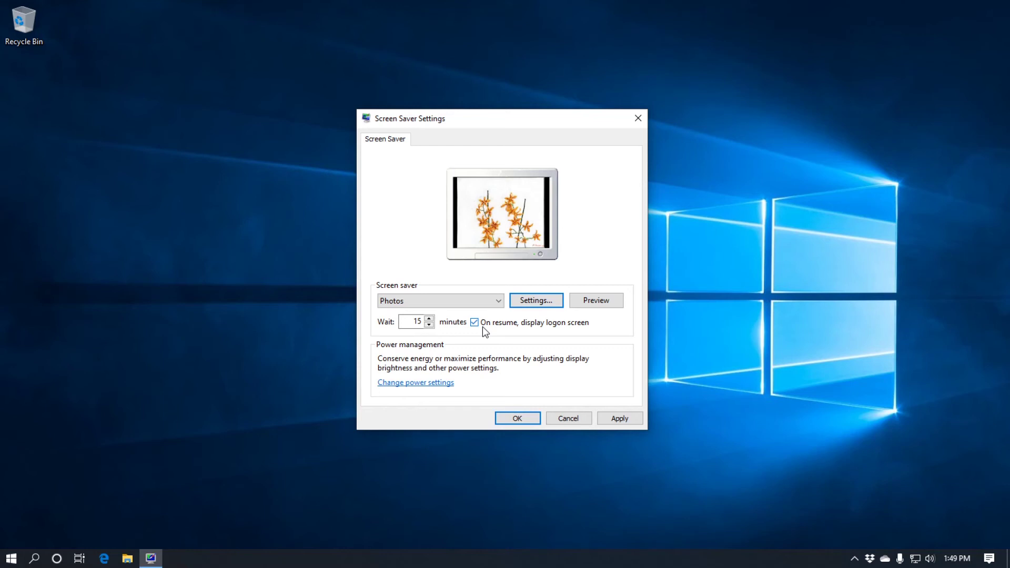
pyautogui.click(474, 323)
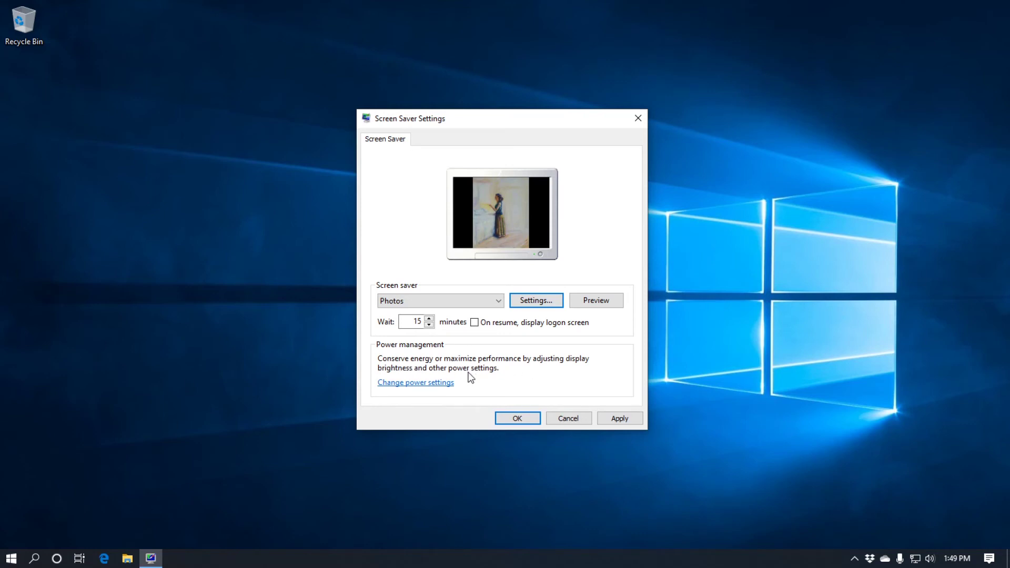
# Step: Go to Power Options and follow 'Tell me more about power plans' to a Bing search
pyautogui.click(413, 384)
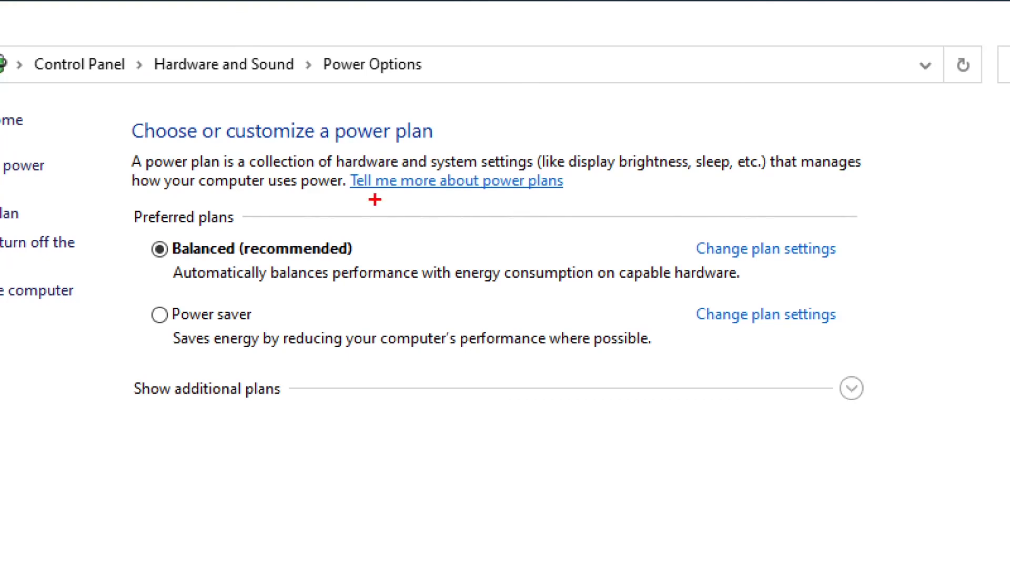
pyautogui.moveTo(375, 199); pyautogui.dragTo(498, 199)
pyautogui.click(461, 180)
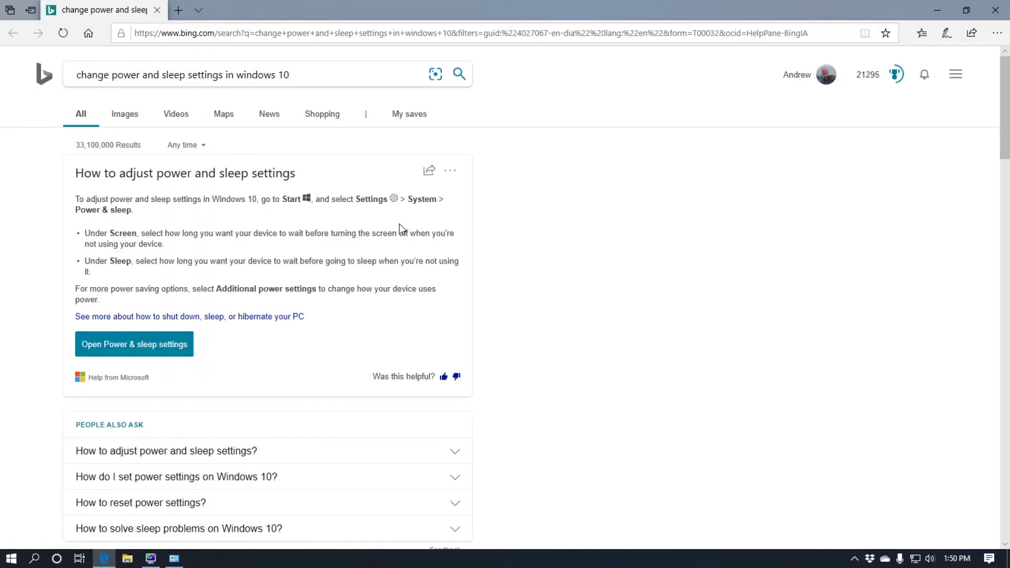
# Step: Scroll through Bing's results on changing power and sleep settings in Windows 10
pyautogui.scroll(-8, 498, 263)
pyautogui.scroll(8, 505, 268)
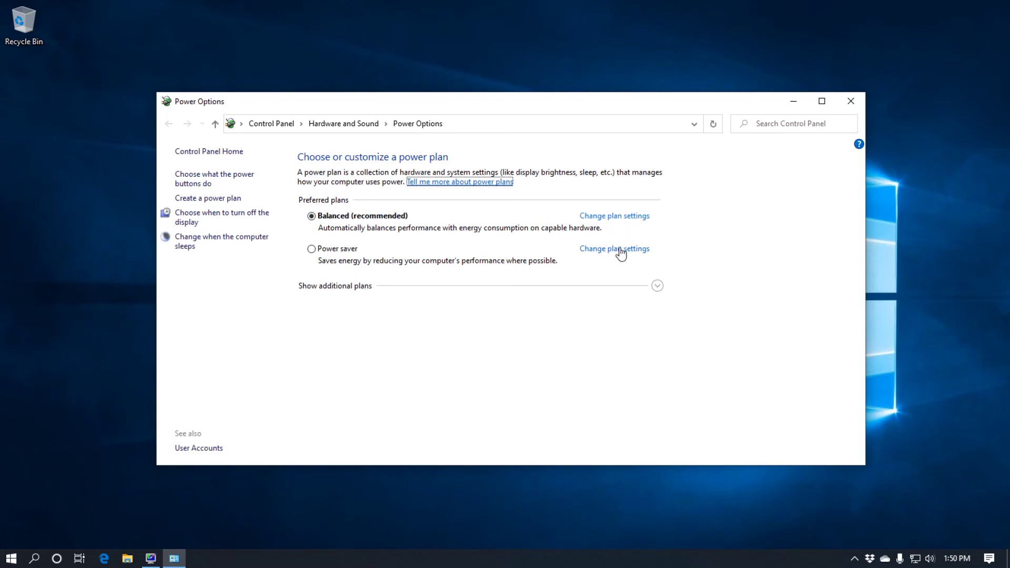
# Step: Check the Balanced plan's display (40 minutes) and sleep (1 hour) timeouts, then view its advanced settings
pyautogui.click(620, 217)
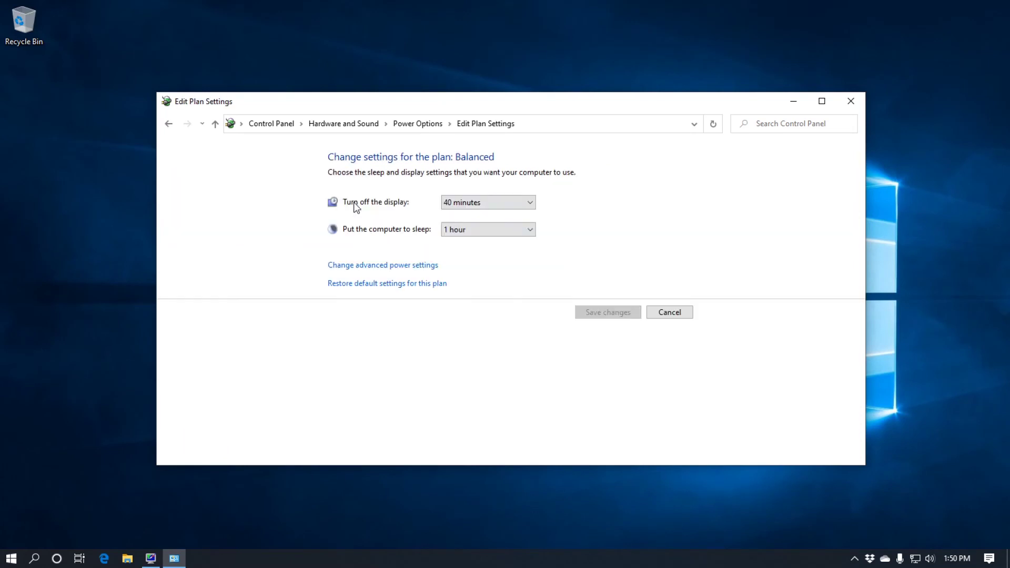
pyautogui.click(487, 210)
pyautogui.click(508, 298)
pyautogui.click(475, 230)
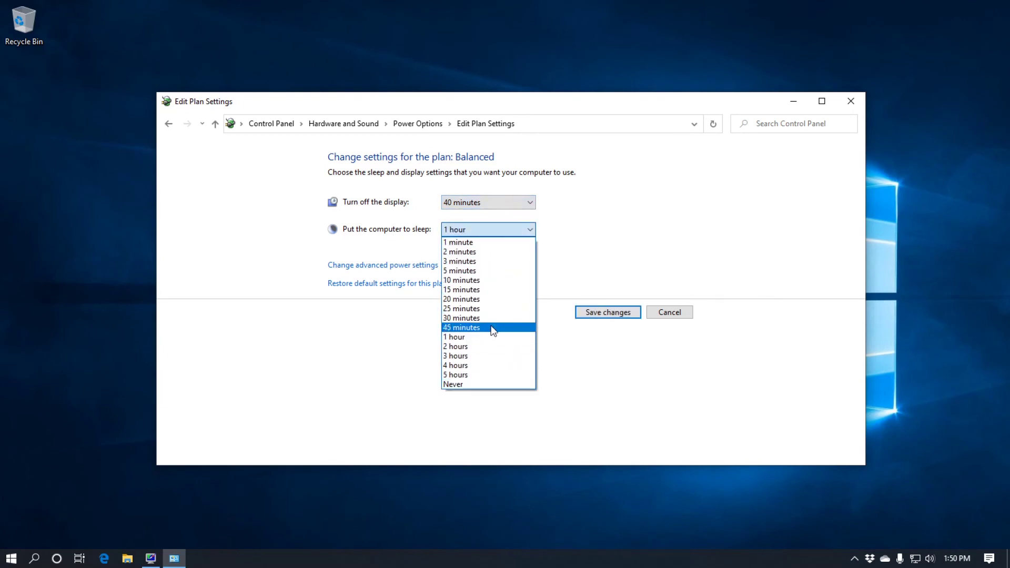
pyautogui.click(400, 290)
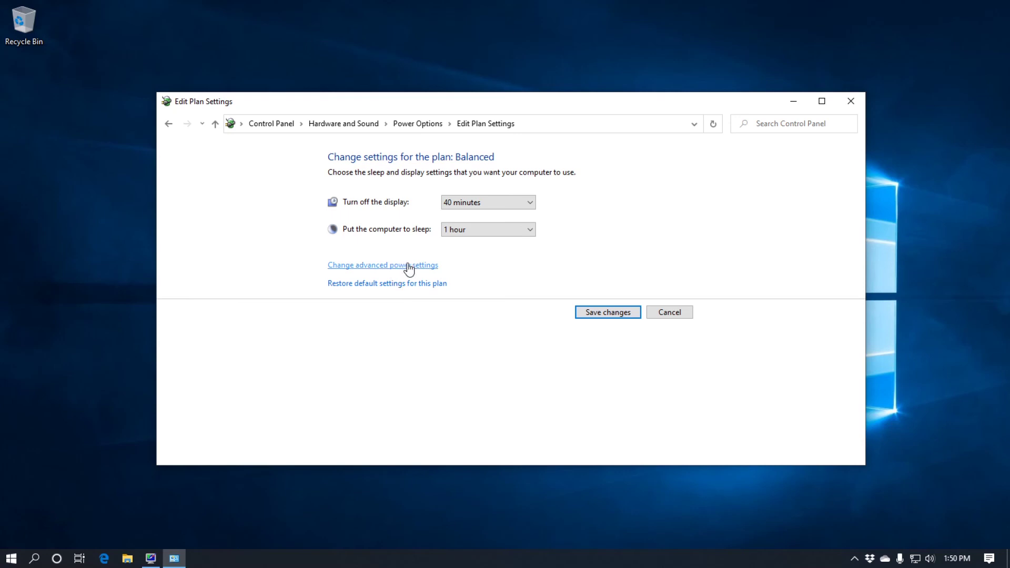
pyautogui.click(405, 266)
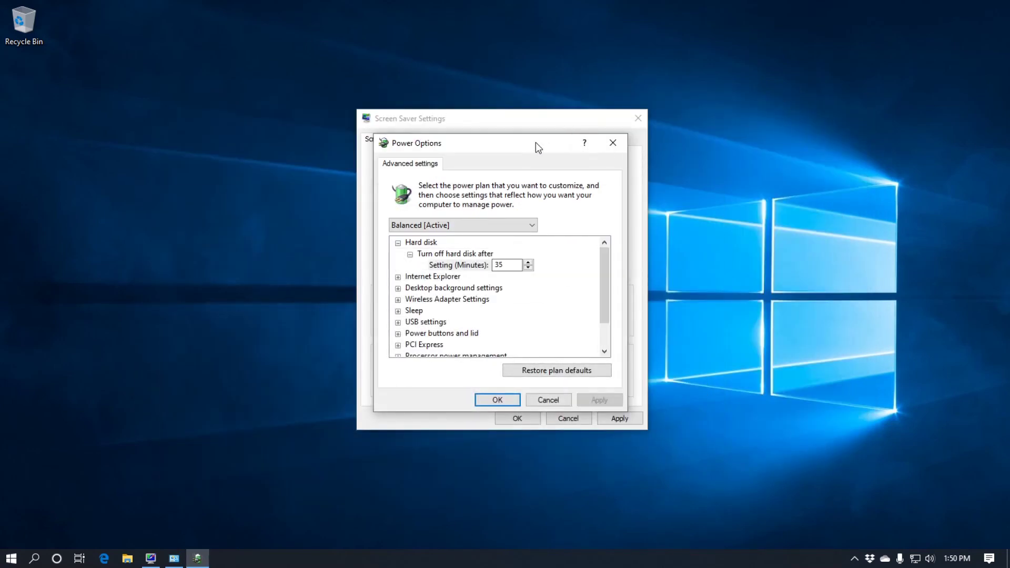
# Step: Keep Balanced selected and confirm the Desktop background Slide show stays Available
pyautogui.moveTo(535, 142); pyautogui.dragTo(537, 129)
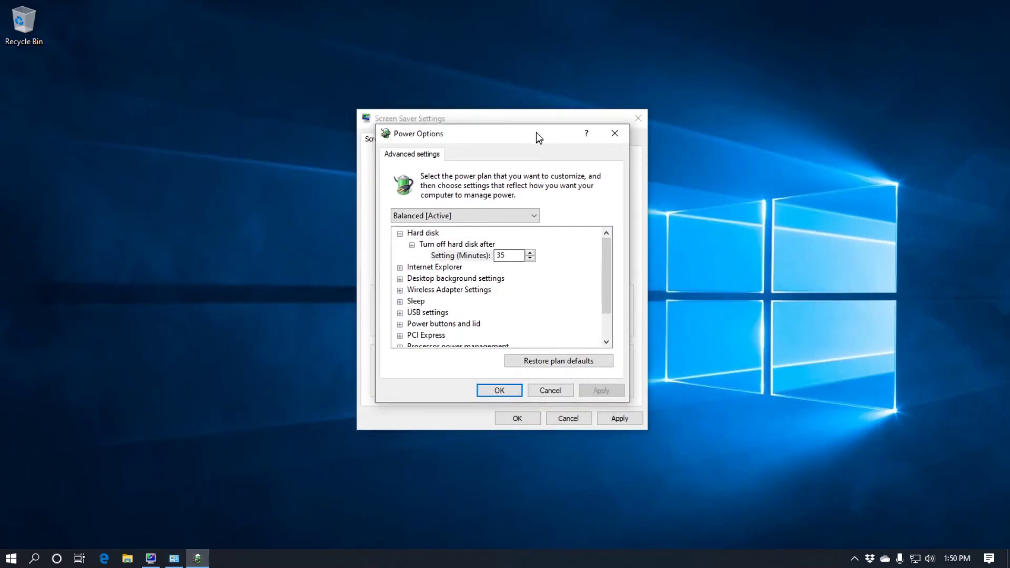
pyautogui.click(508, 213)
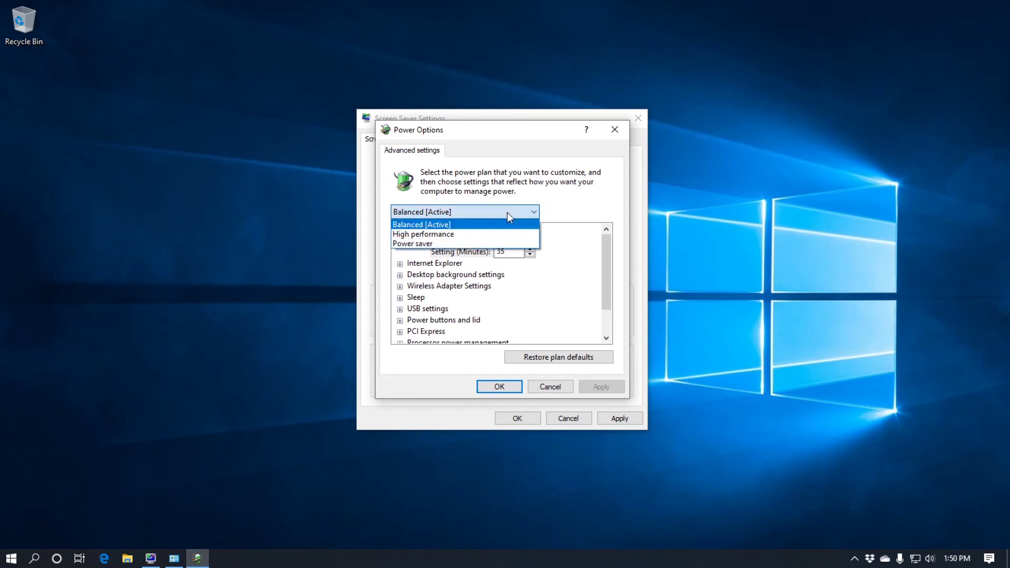
pyautogui.click(479, 225)
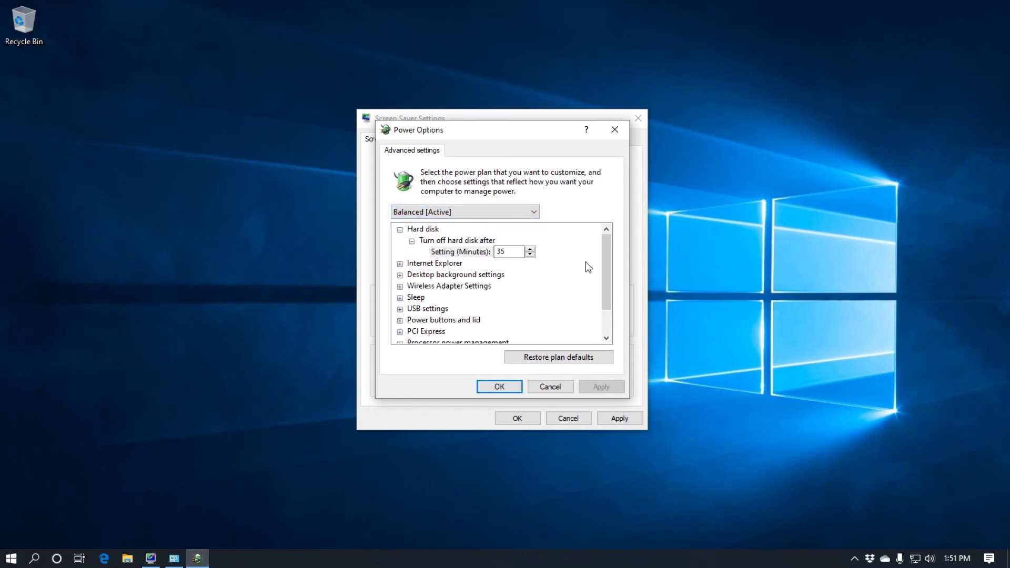
pyautogui.moveTo(608, 248); pyautogui.dragTo(604, 283)
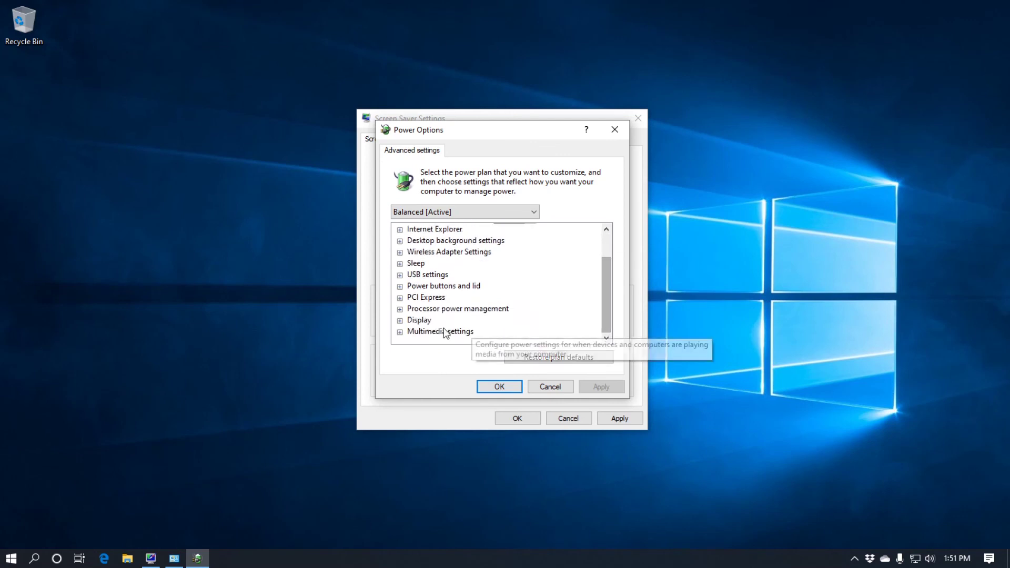
pyautogui.click(400, 241)
pyautogui.click(412, 252)
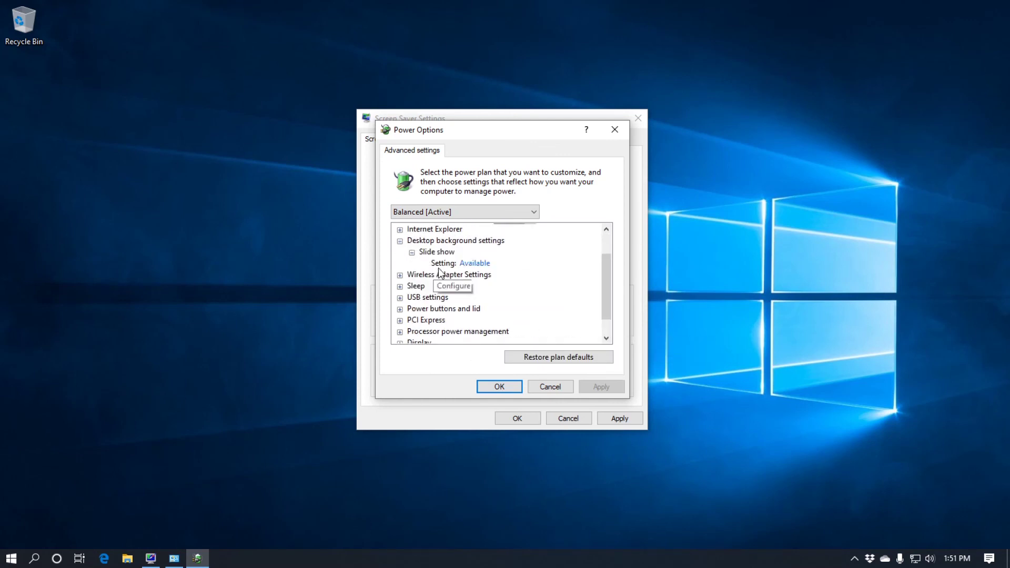
pyautogui.click(475, 264)
pyautogui.click(504, 263)
pyautogui.click(494, 274)
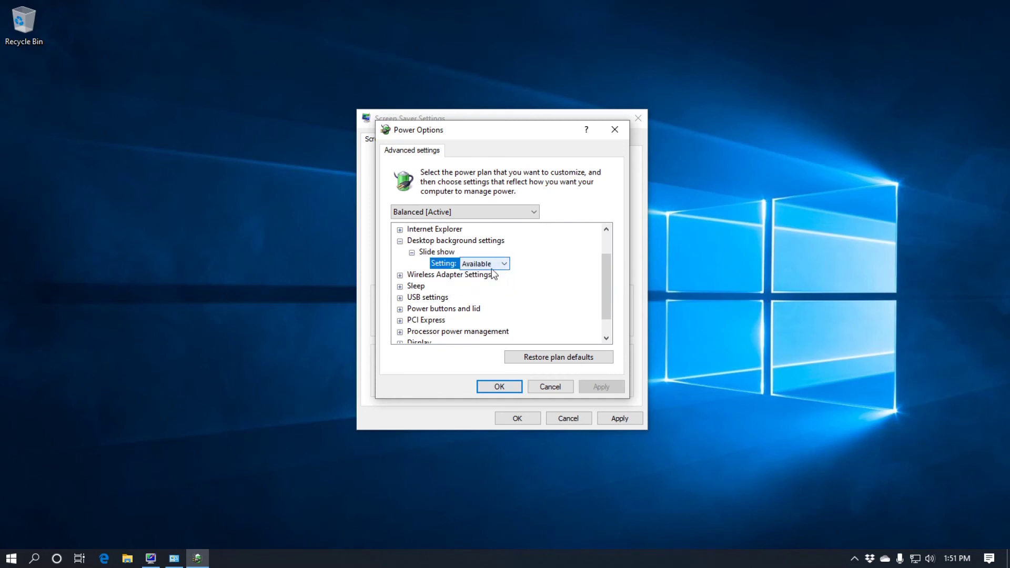
# Step: Check the Wireless Adapter Power Saving Mode, leaving it at Maximum Performance
pyautogui.click(400, 275)
pyautogui.click(453, 287)
pyautogui.click(412, 287)
pyautogui.click(495, 298)
pyautogui.click(544, 299)
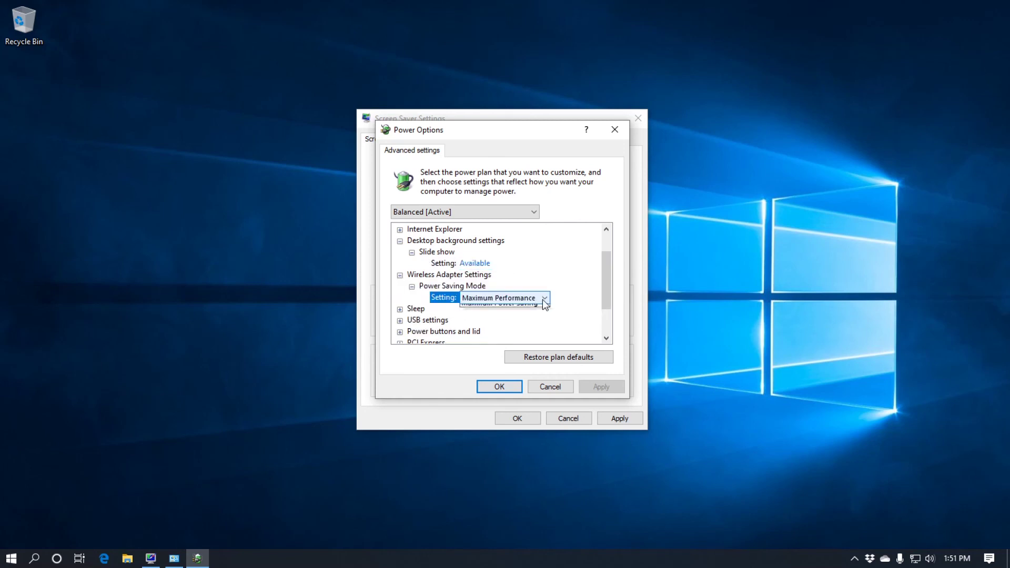
pyautogui.click(529, 308)
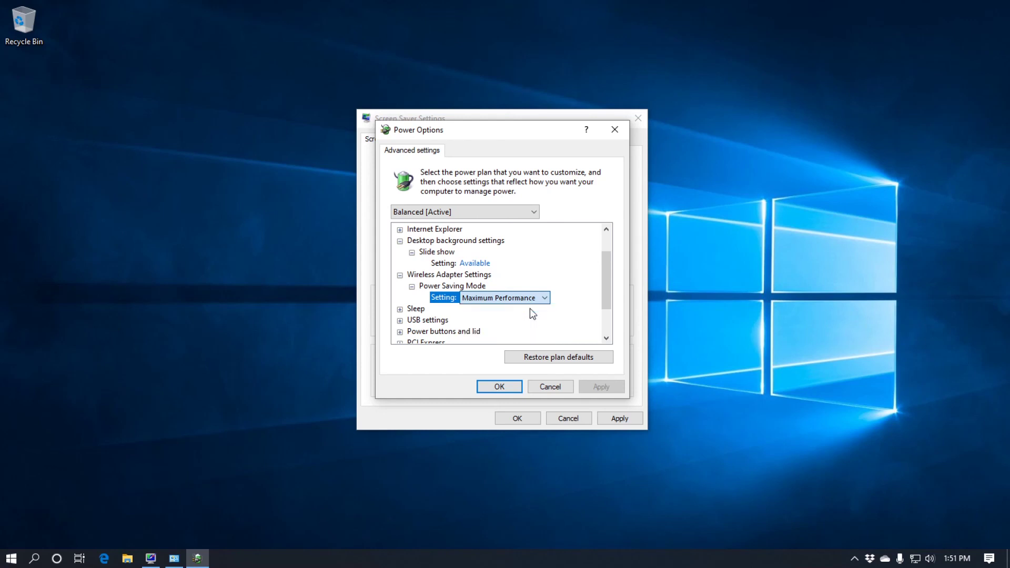
# Step: Inspect the Sleep settings: Sleep after 60 minutes, Hibernate Never, wake timers enabled
pyautogui.click(400, 308)
pyautogui.click(412, 309)
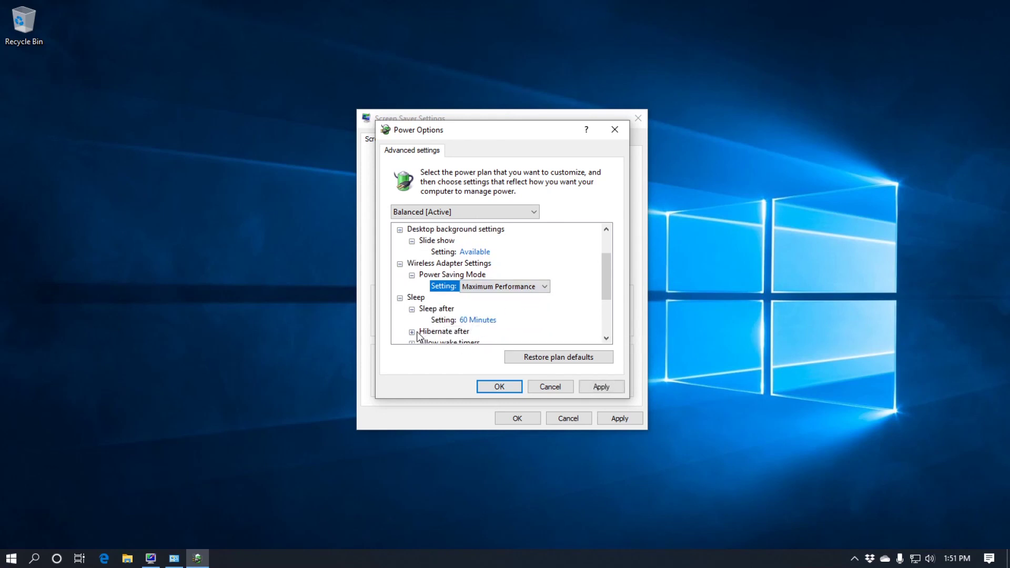
pyautogui.click(412, 332)
pyautogui.scroll(-1, 526, 316)
pyautogui.click(412, 319)
pyautogui.scroll(-1, 510, 303)
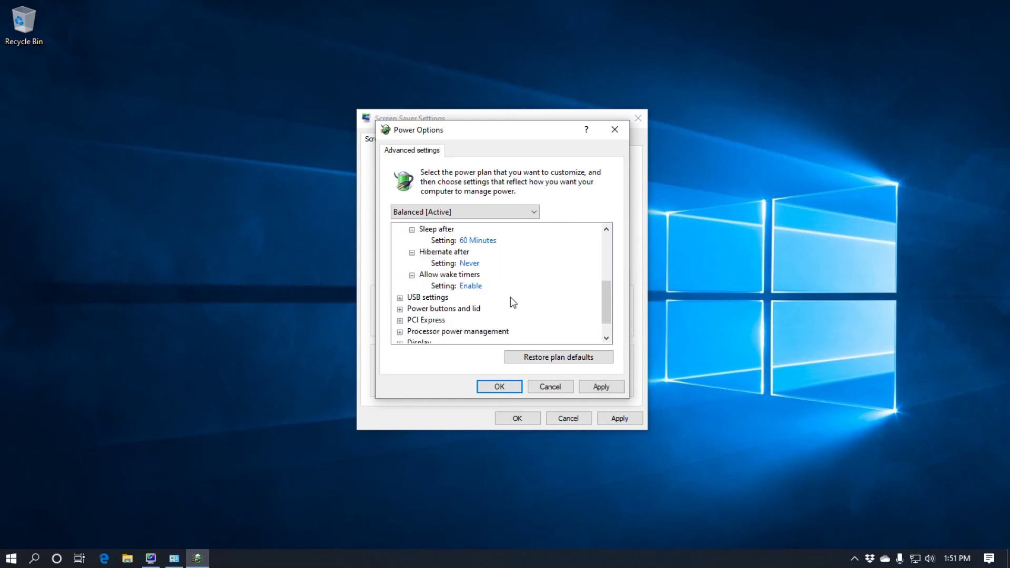
pyautogui.click(472, 286)
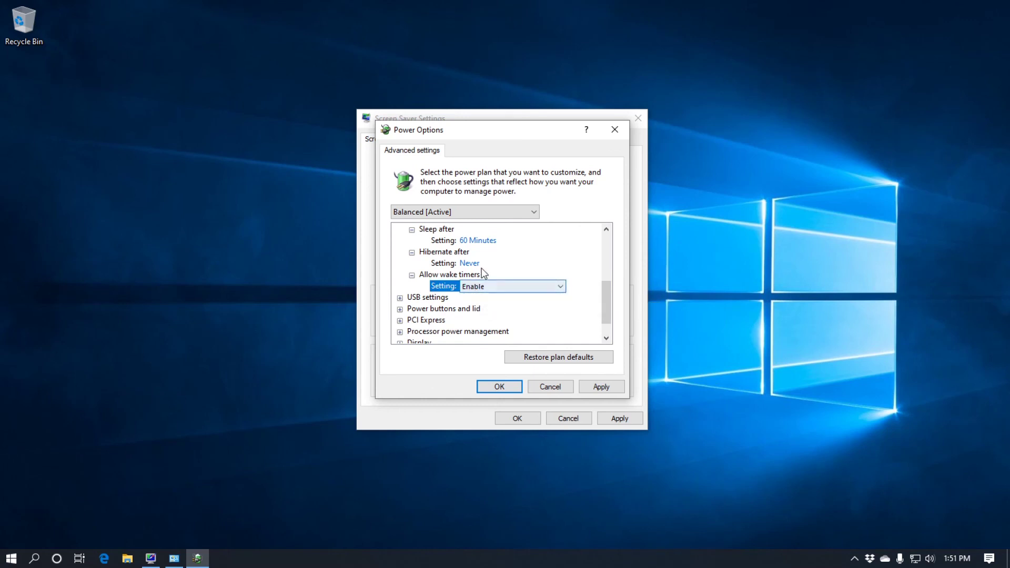
pyautogui.click(477, 240)
# Step: Confirm the power button action under Power buttons and lid stays Shut down
pyautogui.click(400, 309)
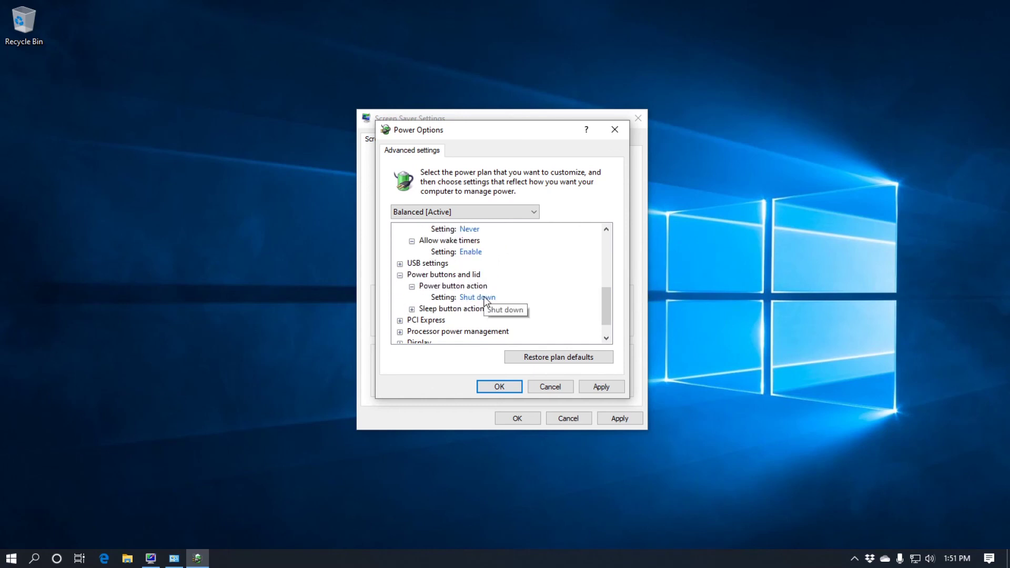
pyautogui.click(485, 299)
pyautogui.click(514, 296)
pyautogui.click(514, 296)
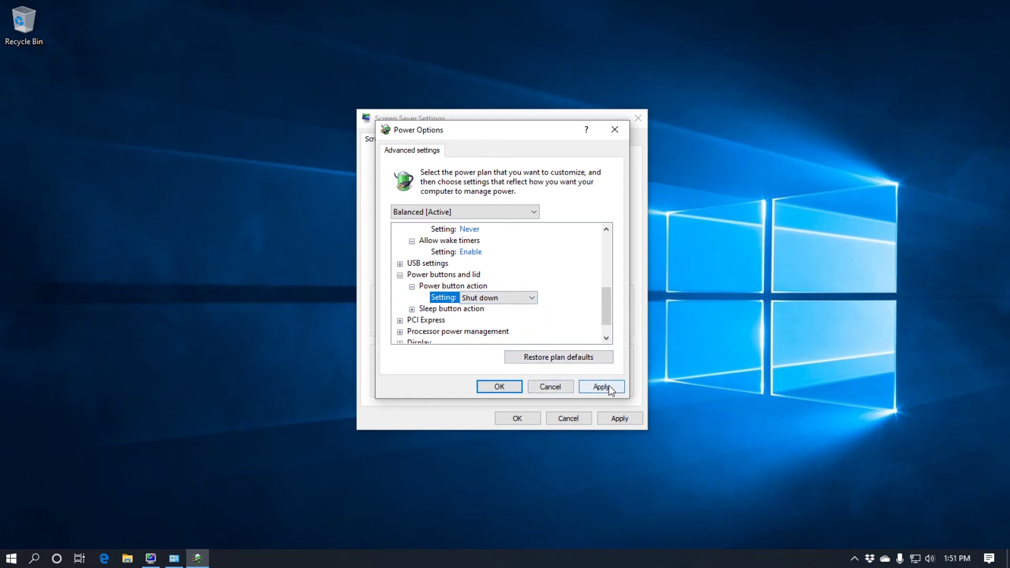
# Step: Discard the advanced settings, set the display to turn off after 45 minutes, save, and close Power Options
pyautogui.click(550, 388)
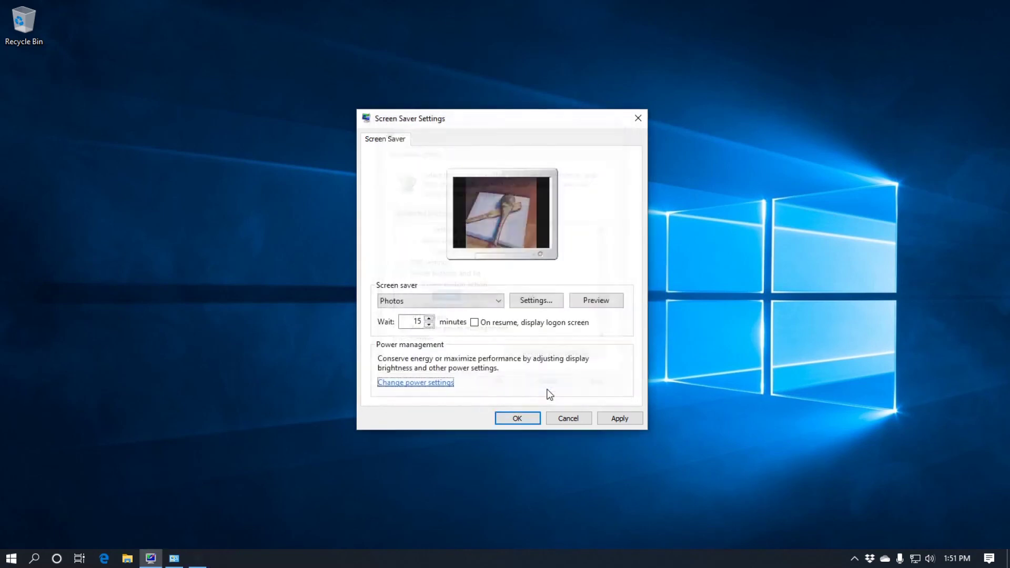
pyautogui.click(520, 203)
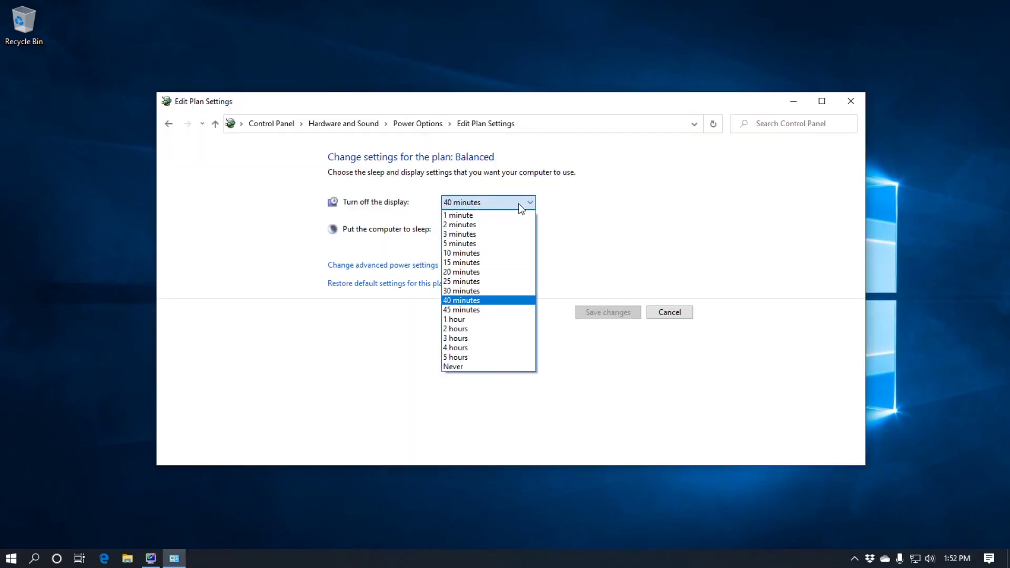
pyautogui.click(499, 309)
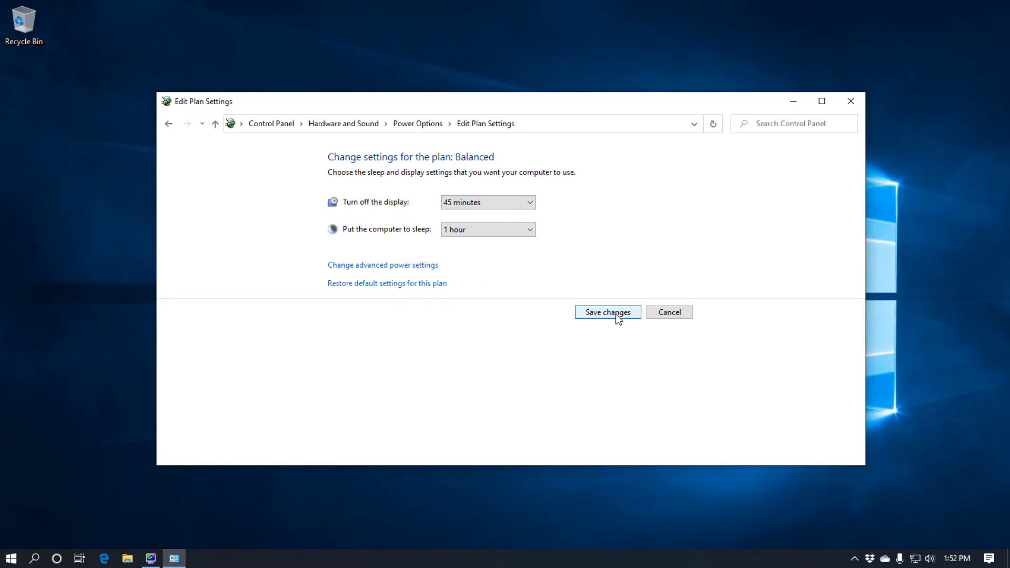
pyautogui.click(619, 315)
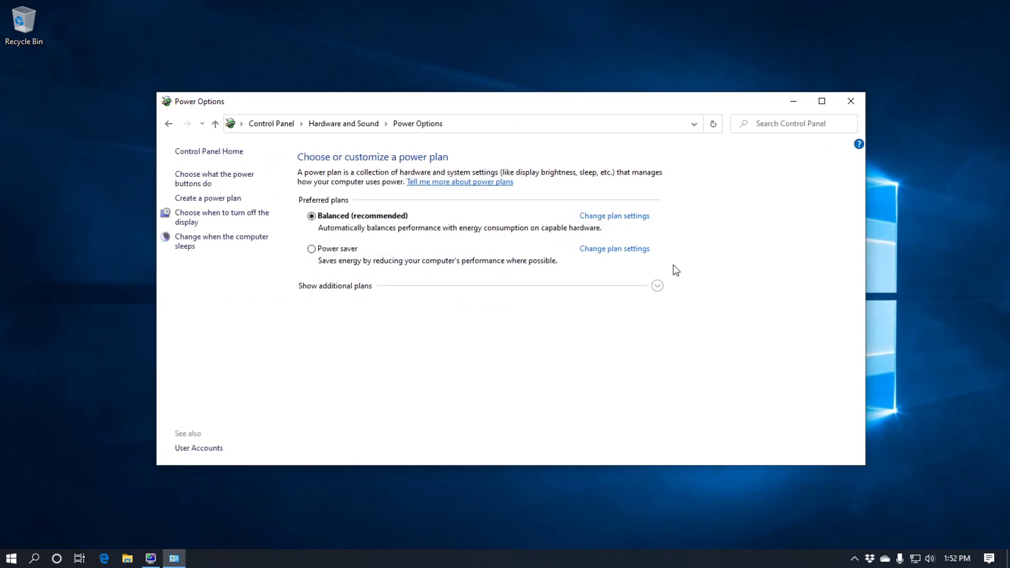
pyautogui.click(849, 102)
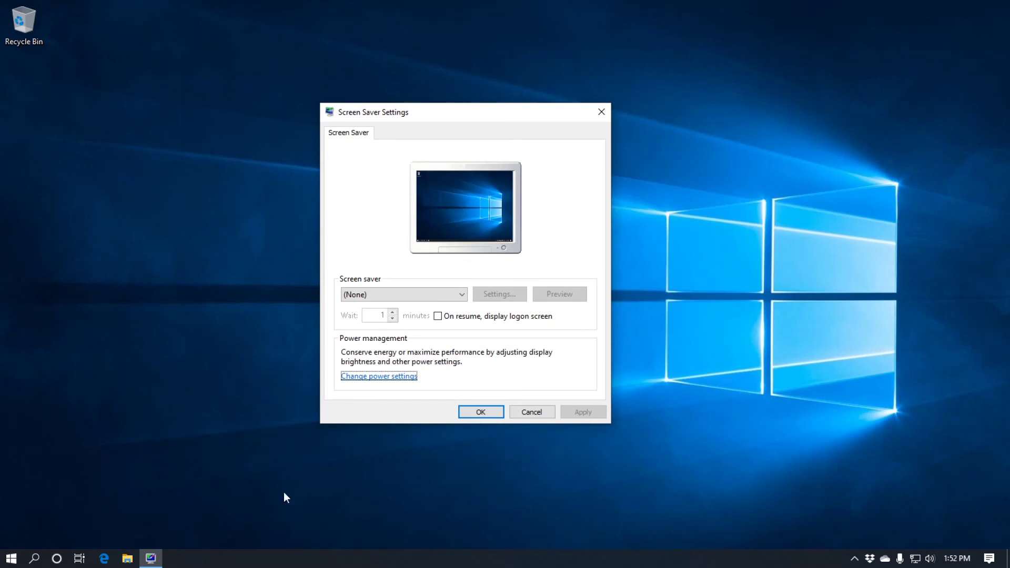